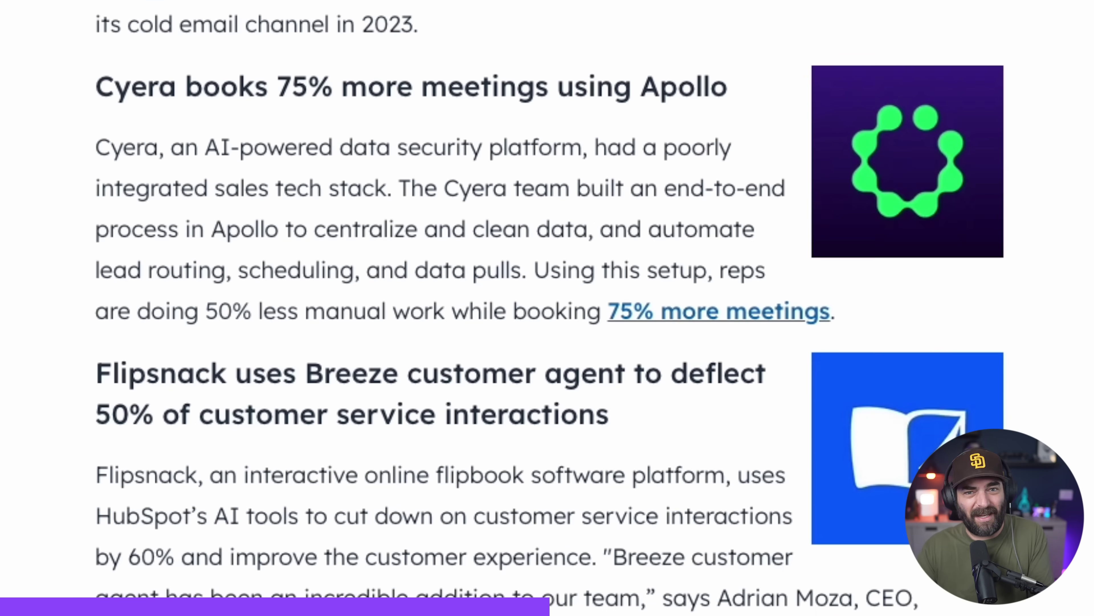
scroll(547, 302, down, 3)
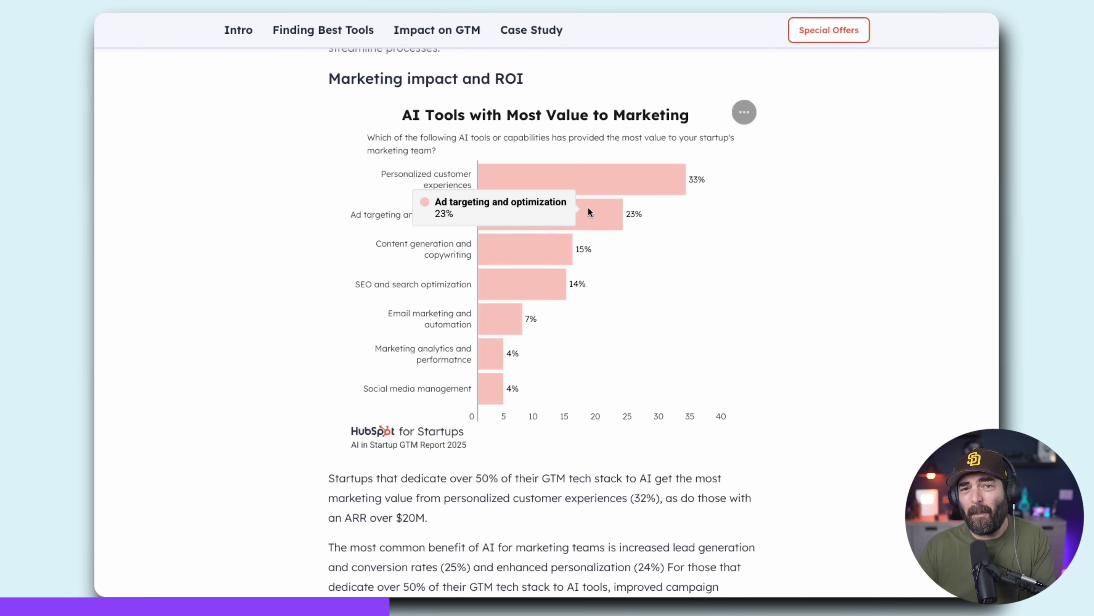
Scroll HubSpot's report to the AI Tools with Most Value to Marketing chart and inspect its bars
mouse_move(549, 254)
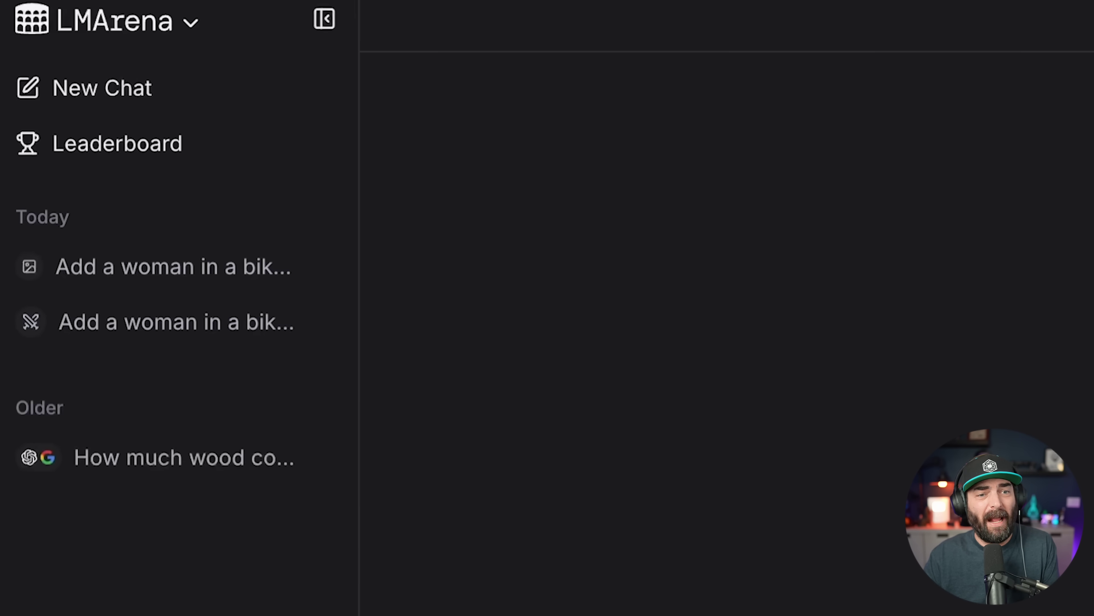
Browse the Text, WebDev, Text-to-Image and Image Edit leaderboards, then start a New Chat
mouse_move(506, 5)
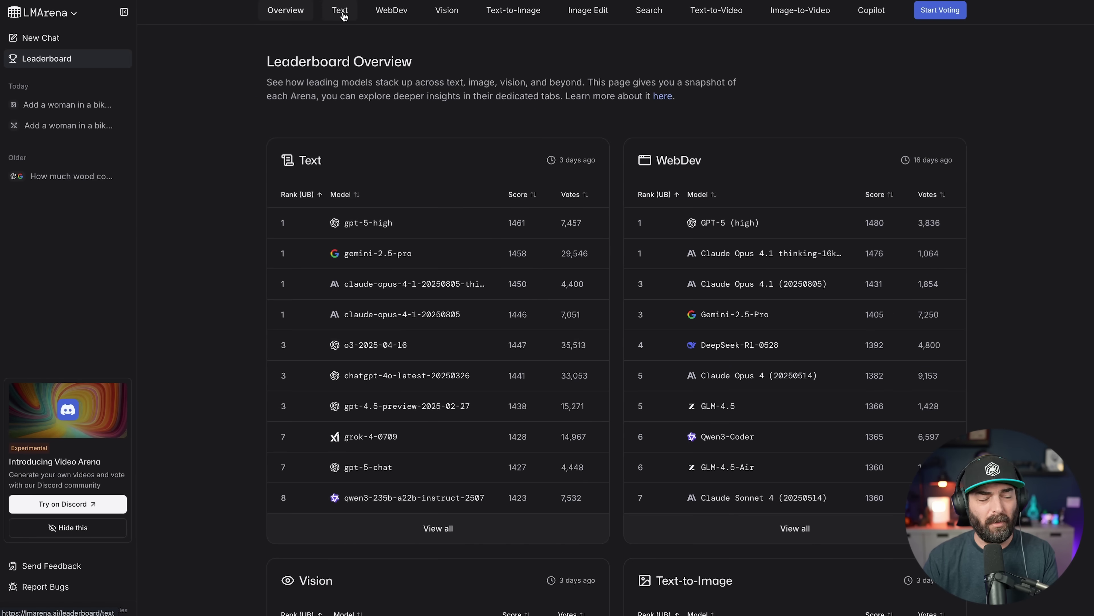
click(341, 11)
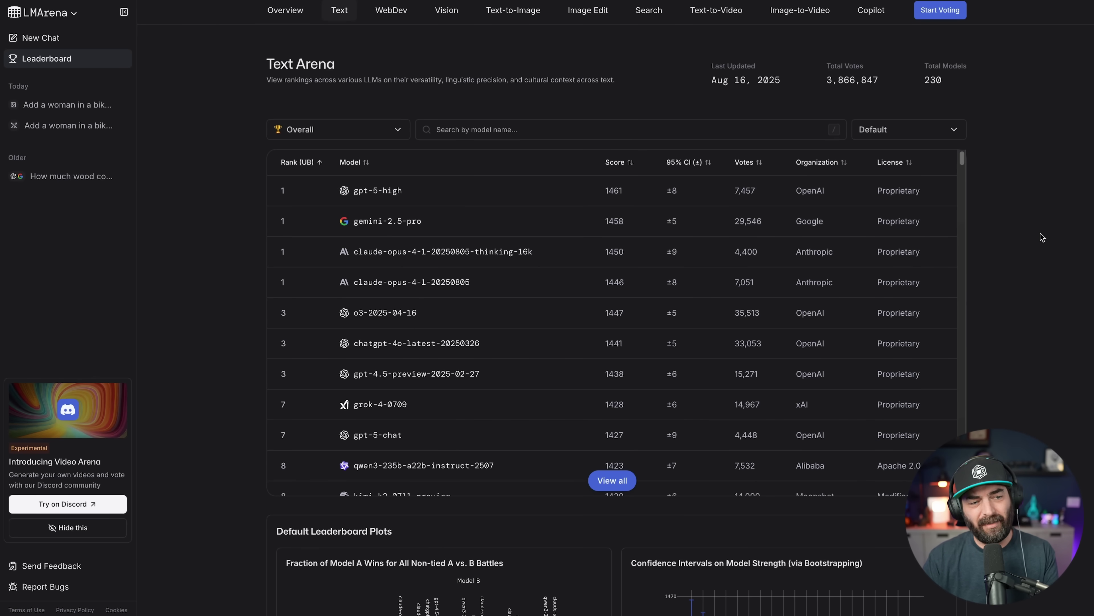
click(391, 10)
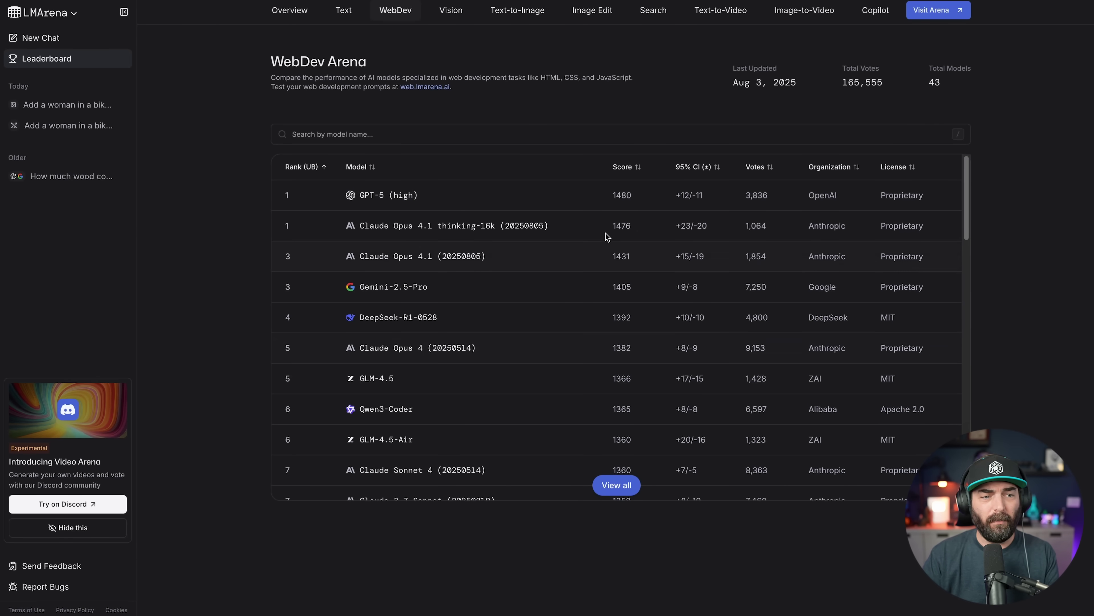
click(518, 11)
click(580, 13)
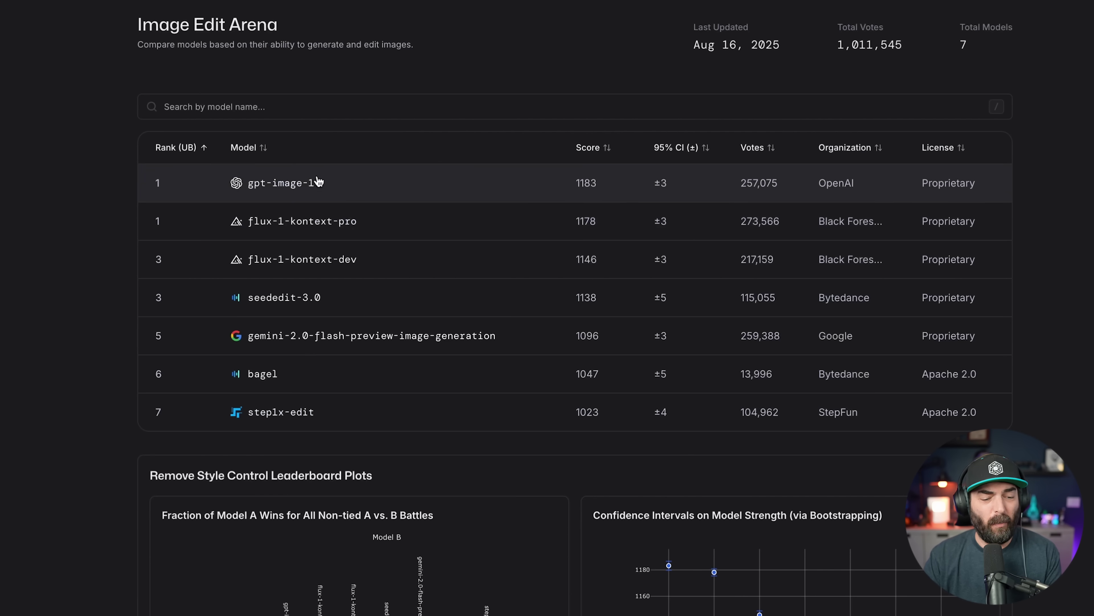
scroll(310, 325, down, 1)
scroll(315, 353, up, 1)
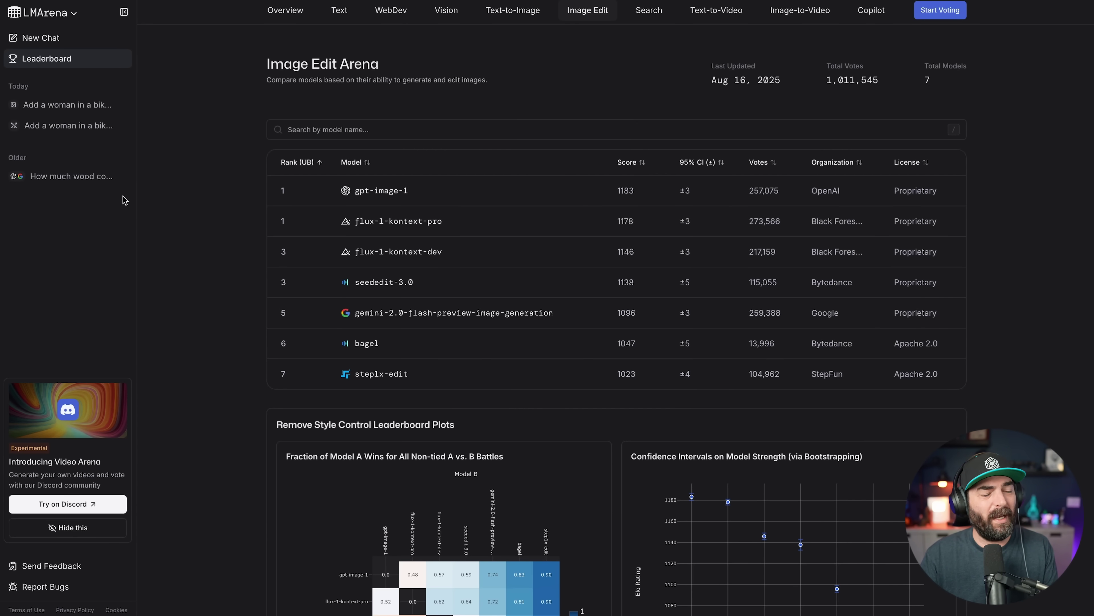
click(35, 42)
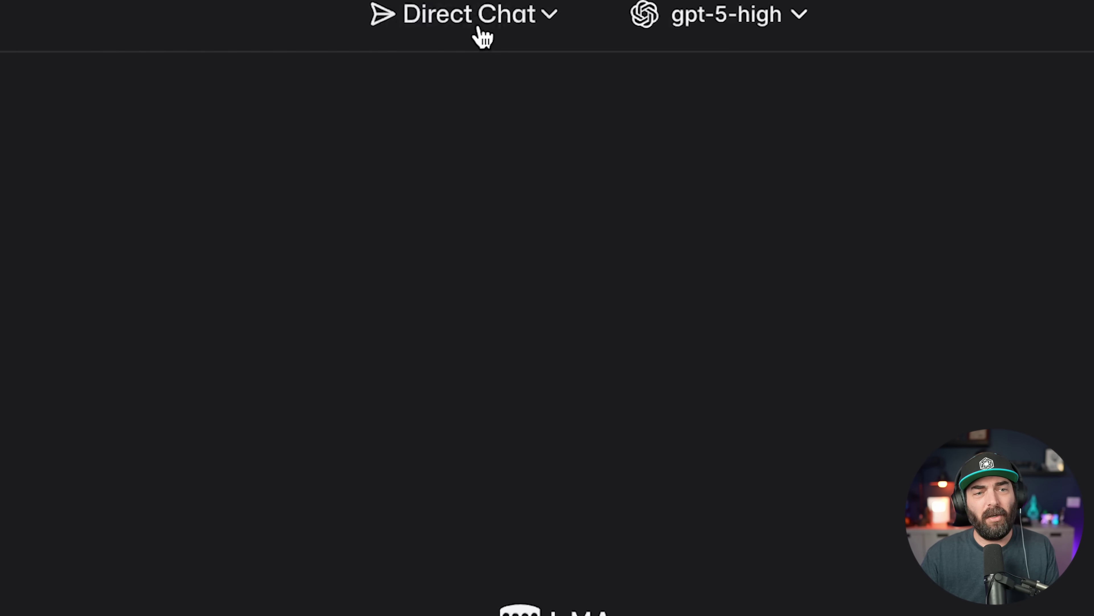
Try Direct Chat with image generation enabled and browse the list of image models
click(479, 28)
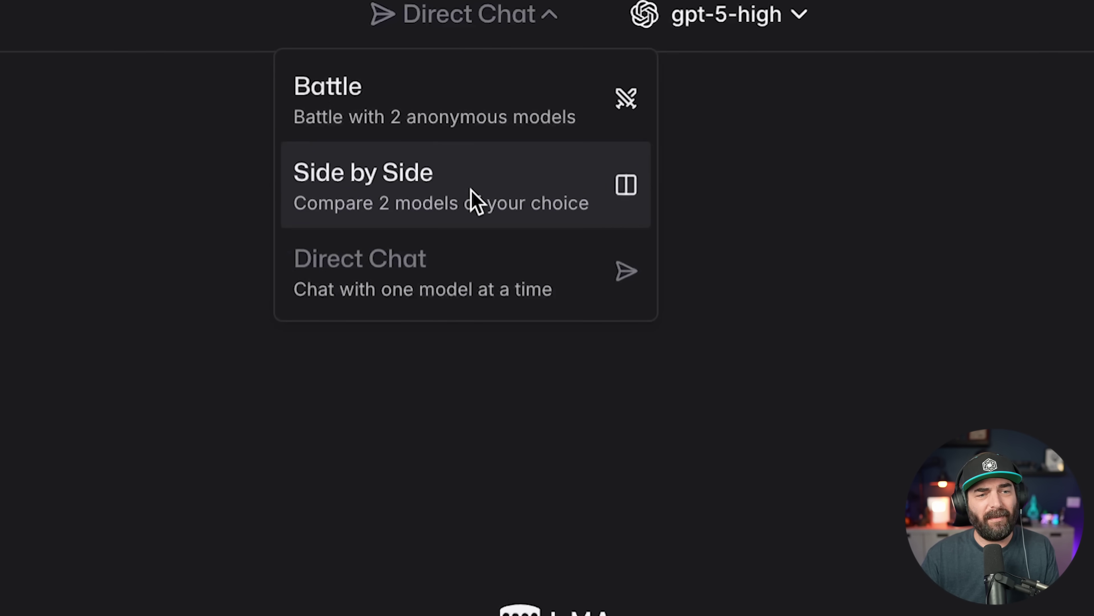
click(460, 303)
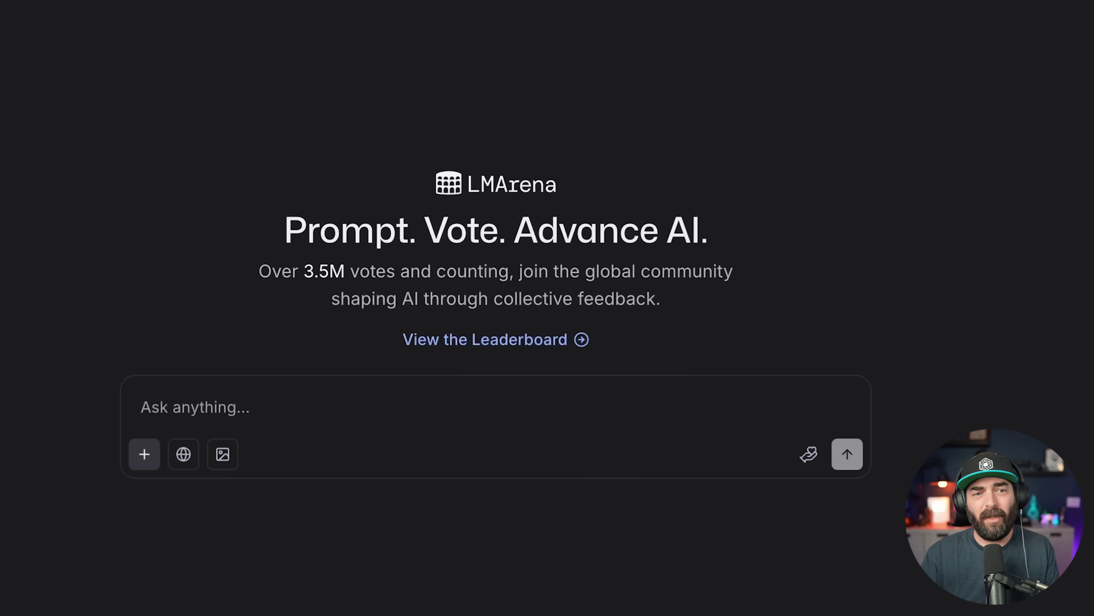
click(224, 456)
click(530, 17)
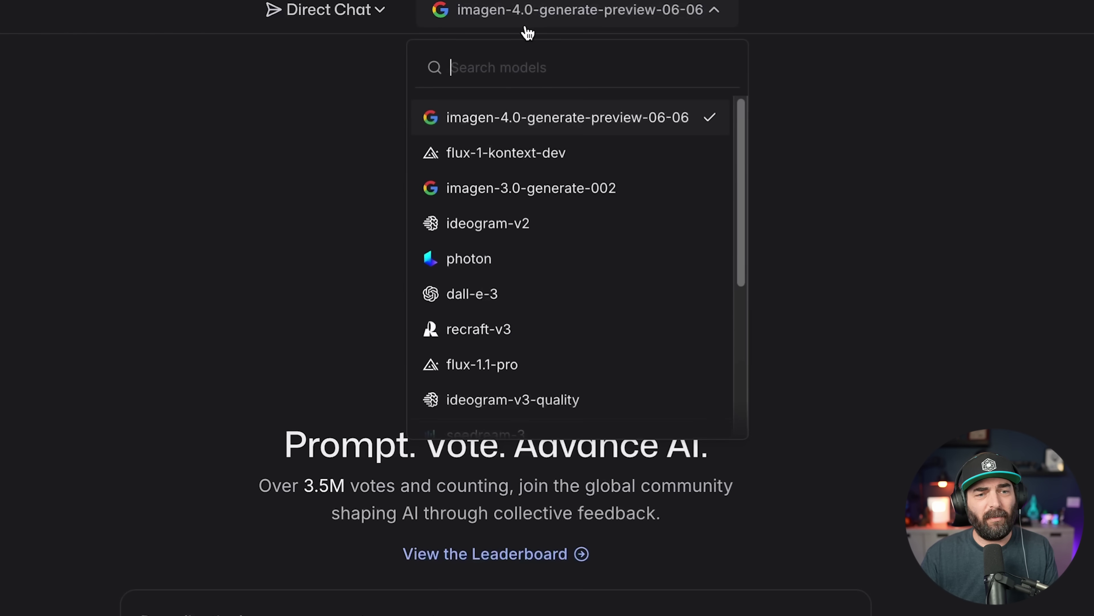
drag(740, 274, 751, 430)
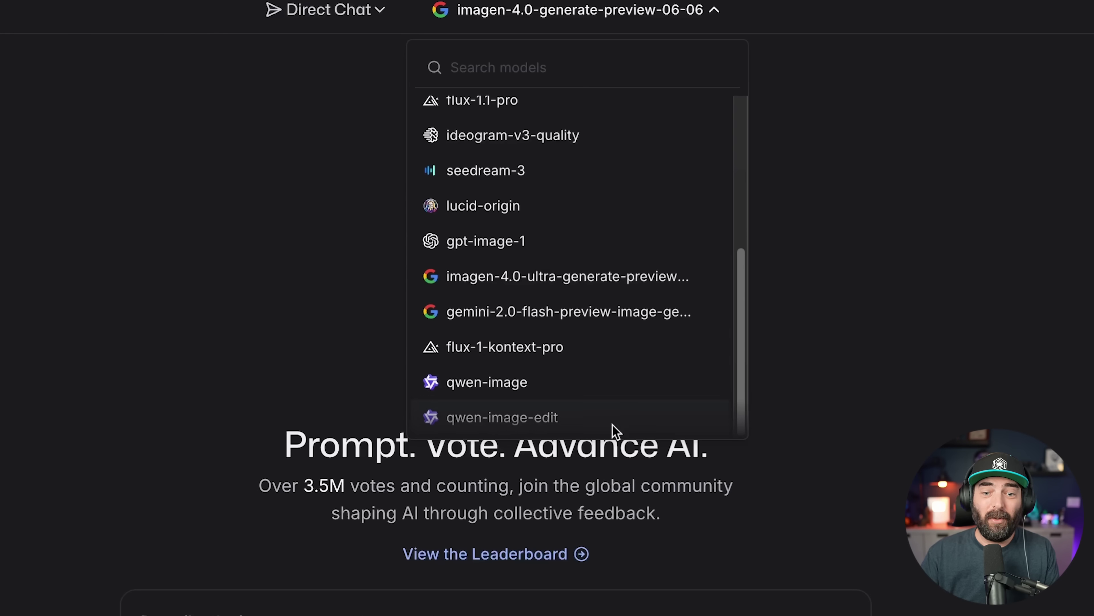
drag(737, 328, 750, 99)
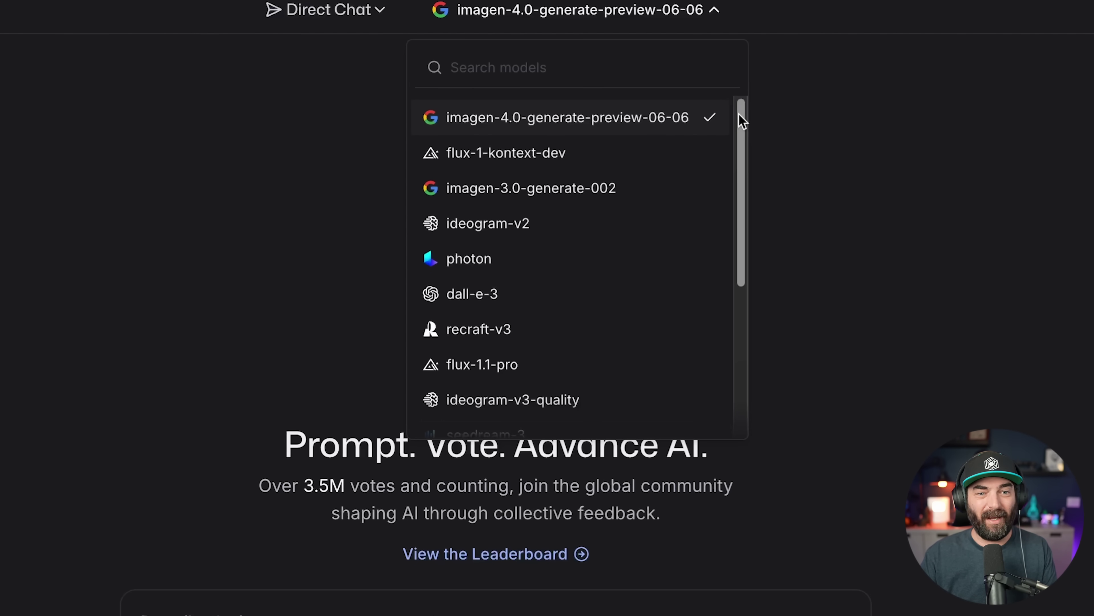
drag(747, 117, 758, 392)
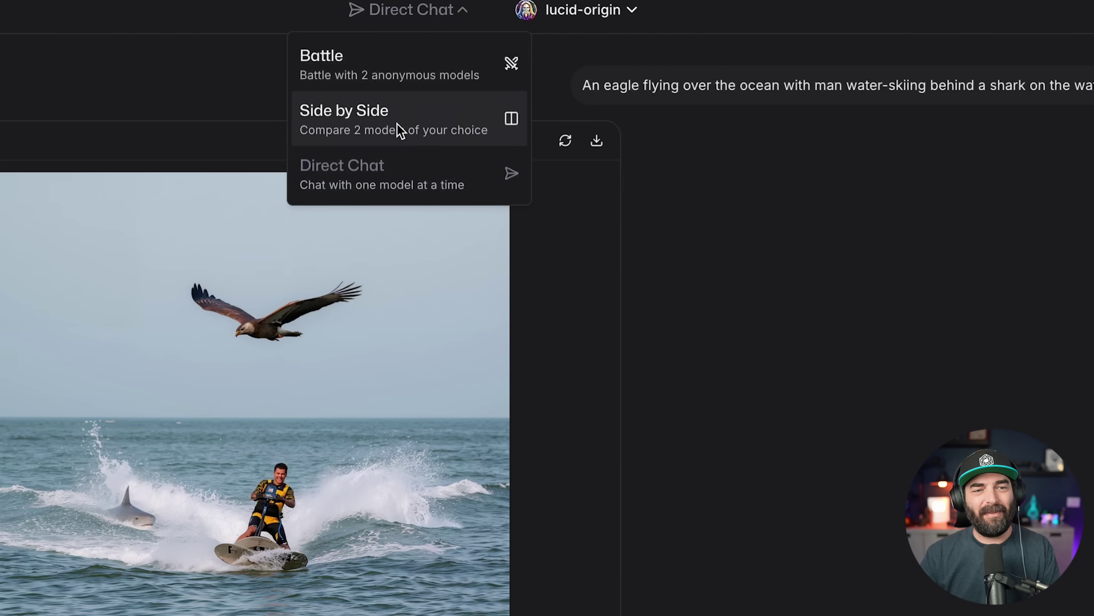
Try Side by Side model selection, then switch the chat to Battle mode
click(370, 136)
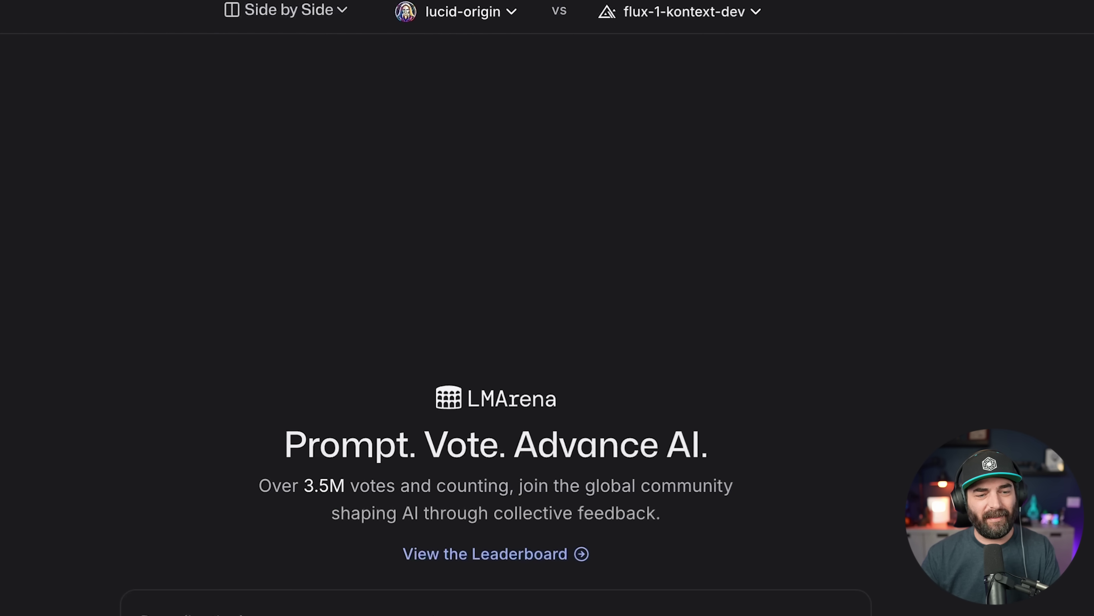
click(469, 15)
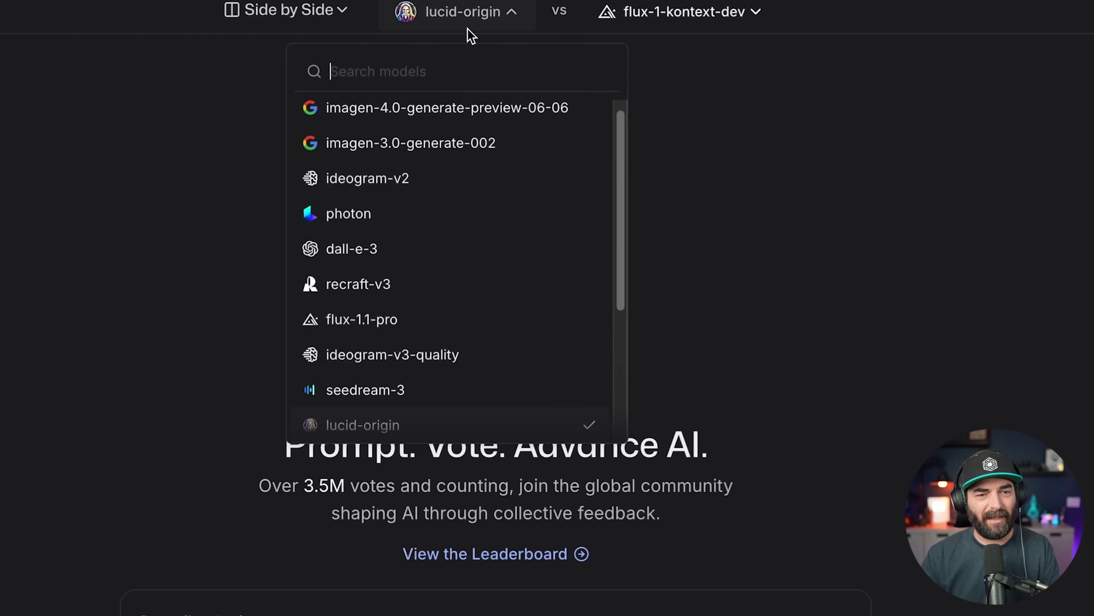
drag(621, 206, 603, 137)
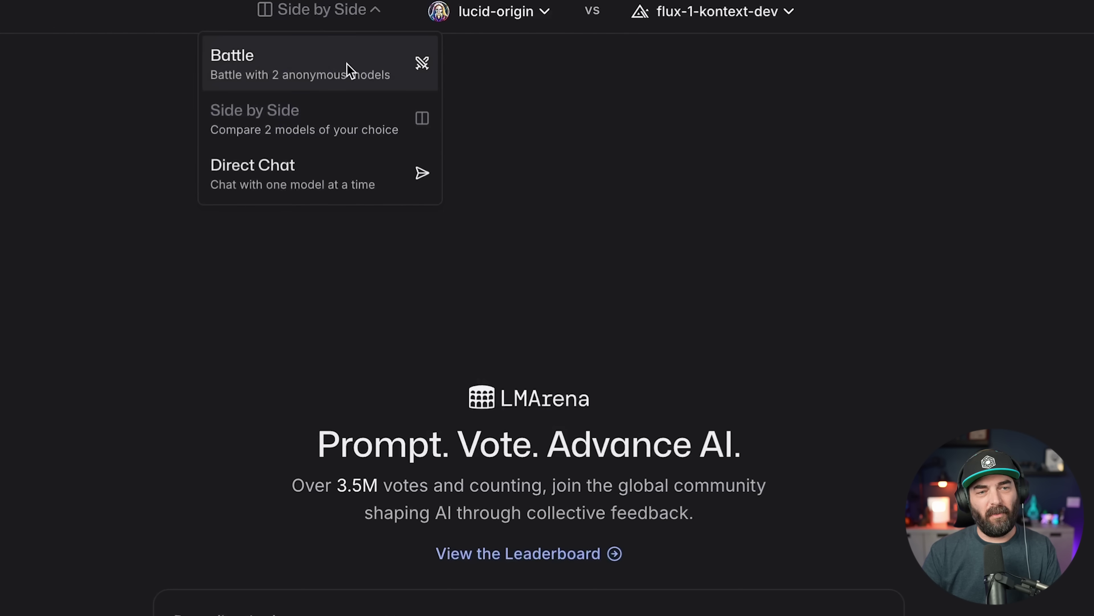
click(318, 72)
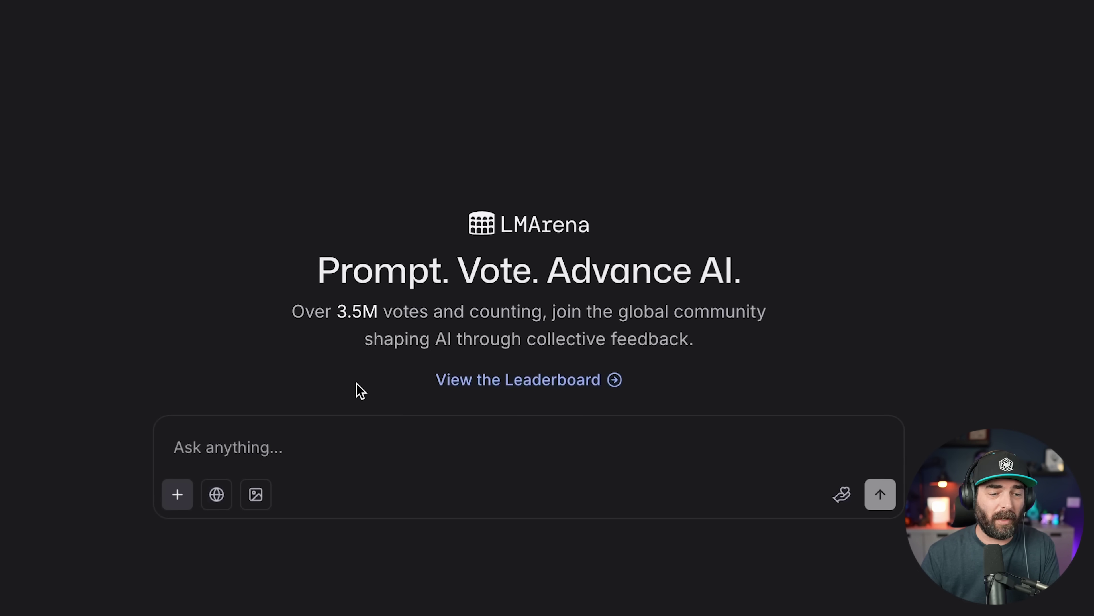
Attach the candy landscape image and ask both battle models to add a surfer on the green river
click(256, 494)
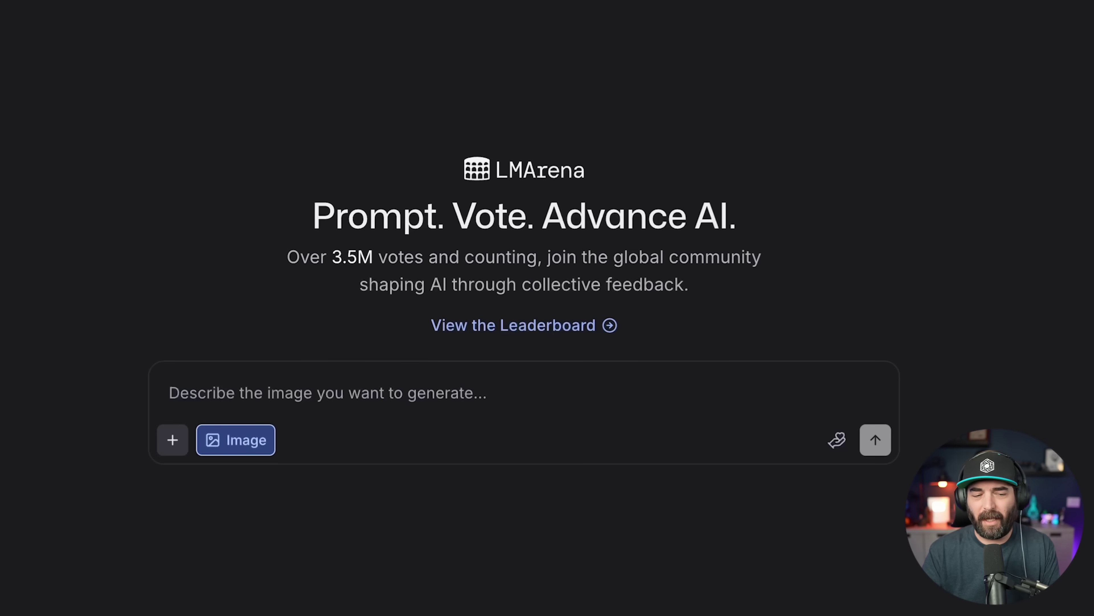
drag(642, 363, 392, 405)
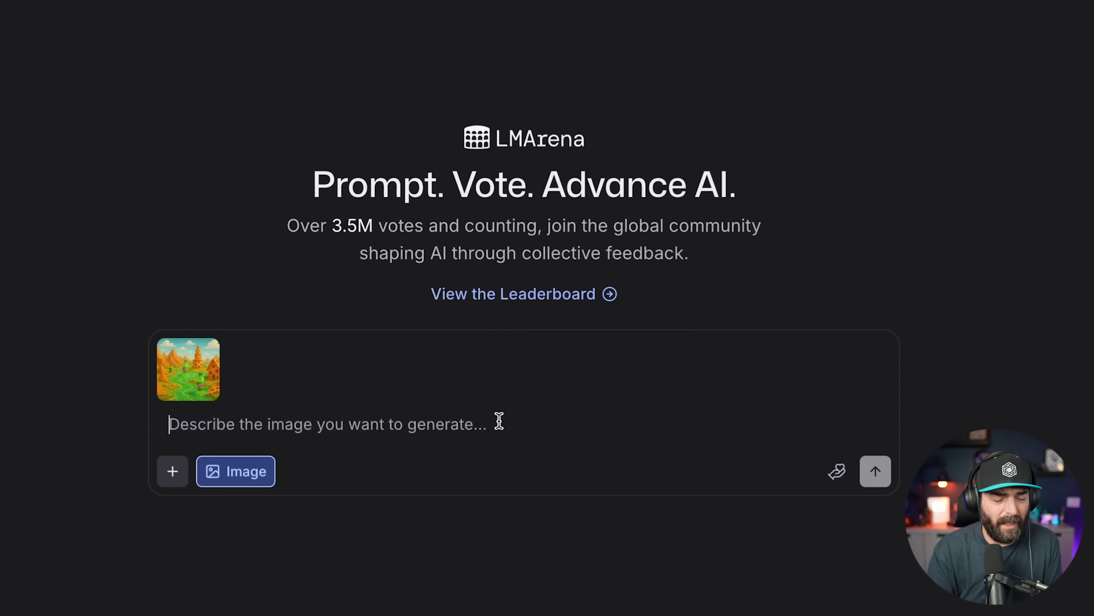
text(Add a surfer riding on the river)
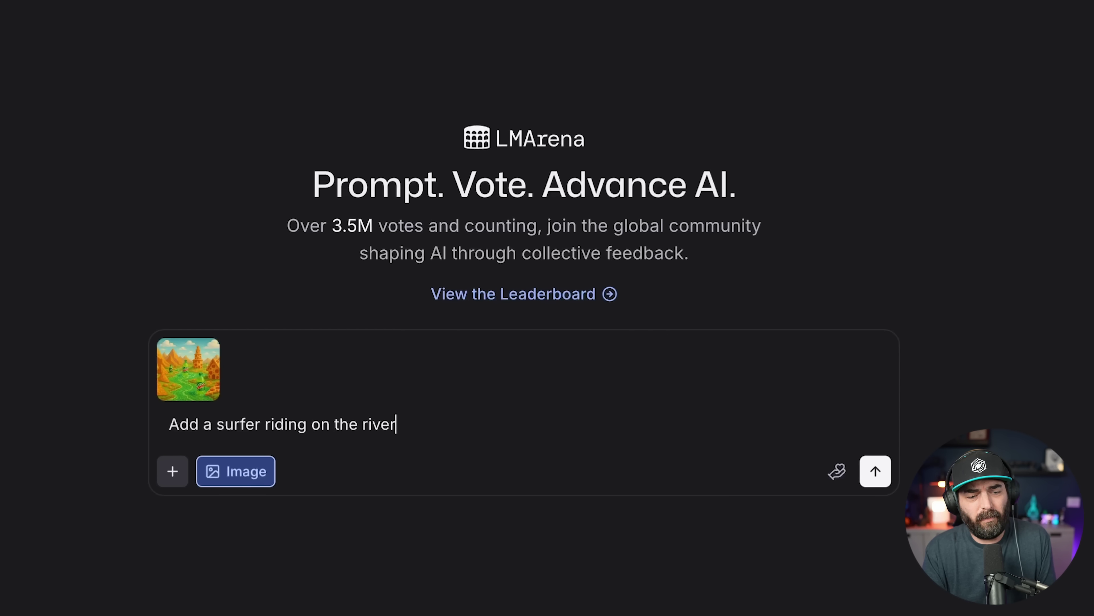
click(868, 484)
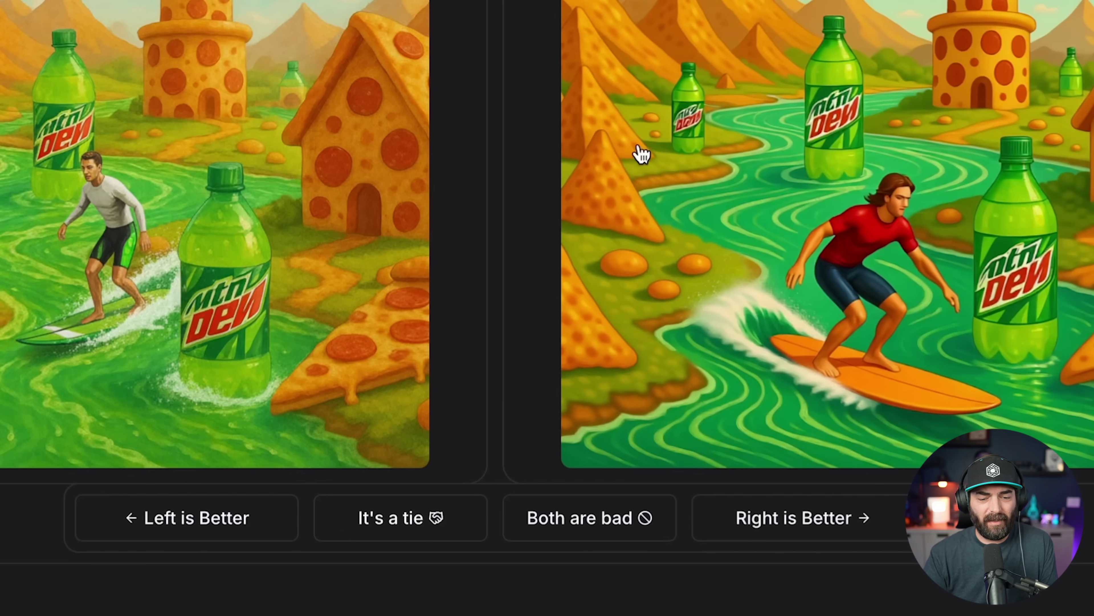
Vote Right is Better, revealing nano-banana vs qwen-image-edit, enlarge nano-banana's image, and attach the next image
click(821, 529)
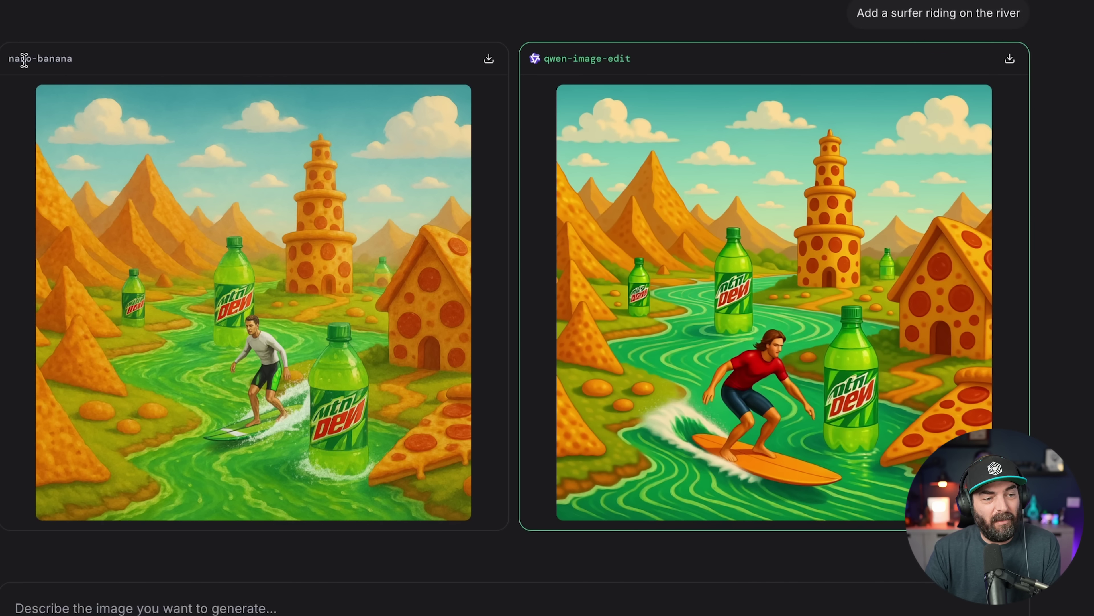
triple_click(97, 68)
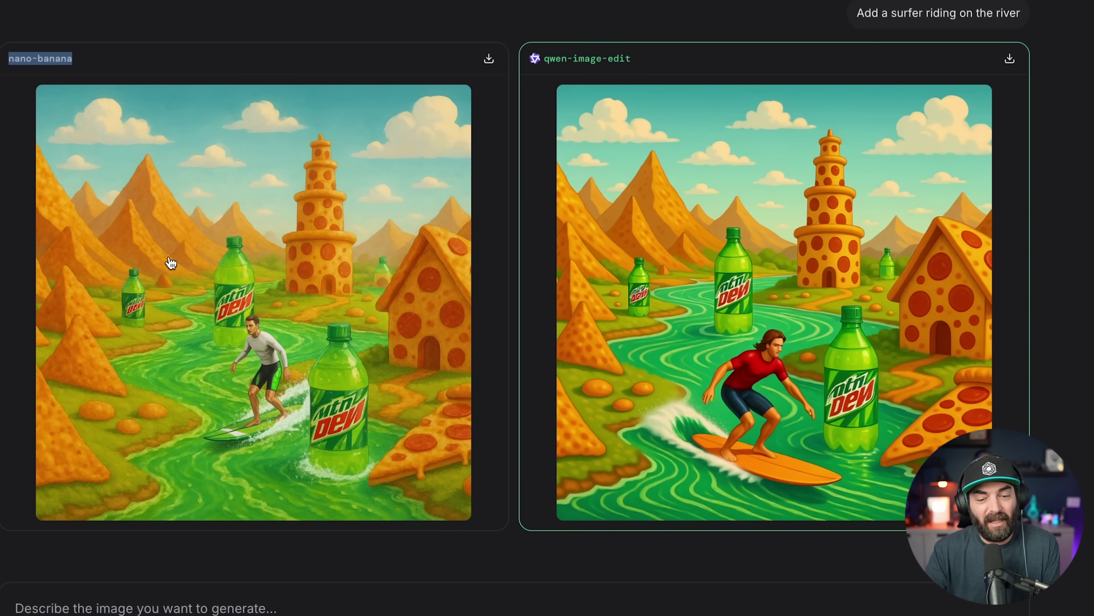
click(189, 248)
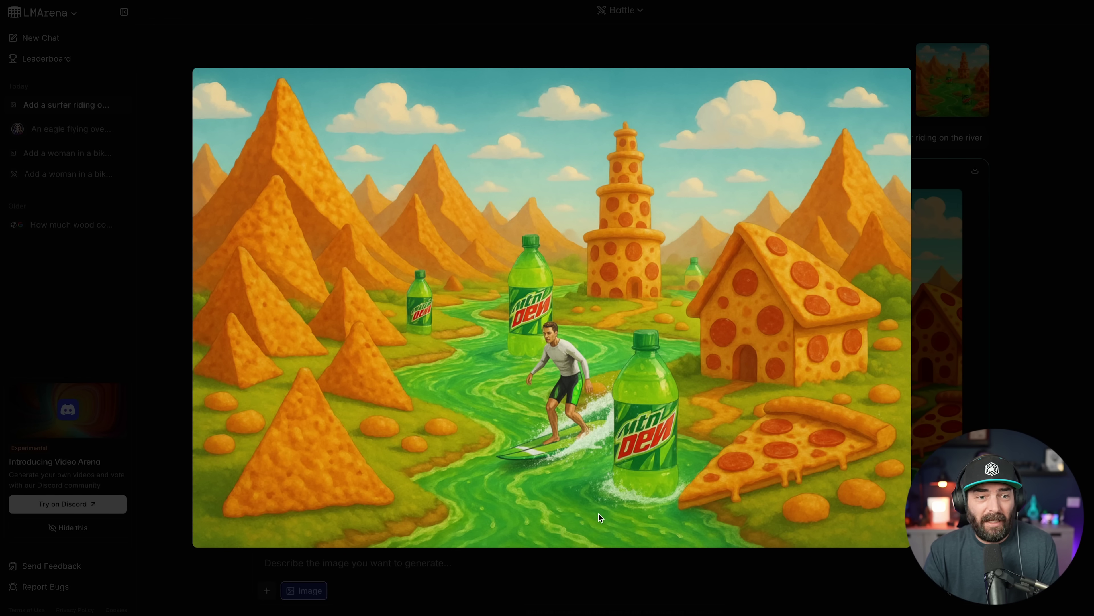
key(Escape)
drag(501, 318, 185, 603)
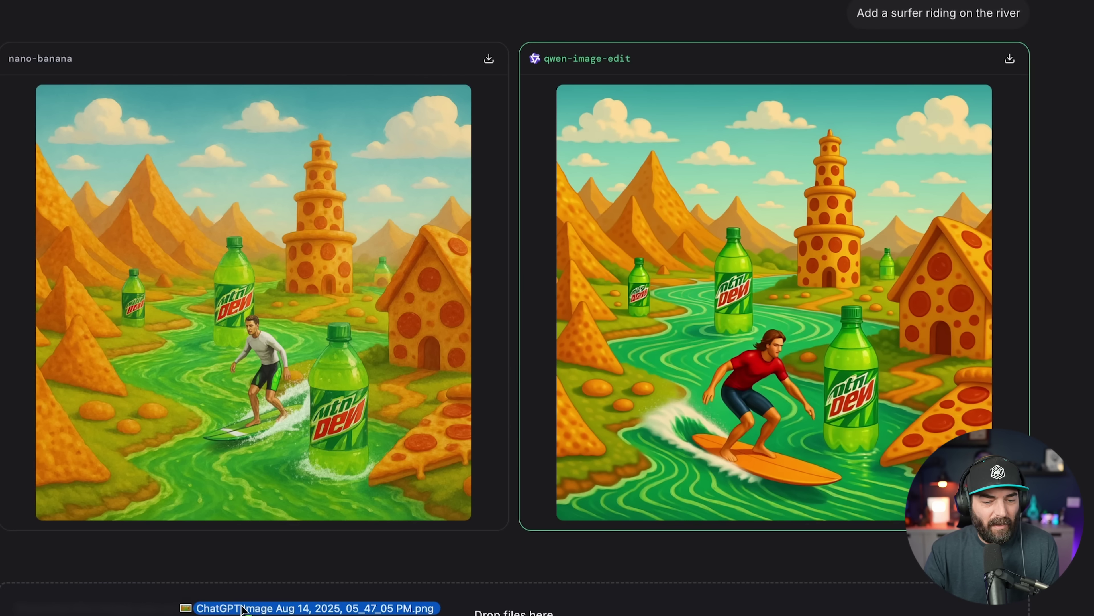
Send 'Make it nighttime' to both models and vote the right image better
text(Make it nighttime)
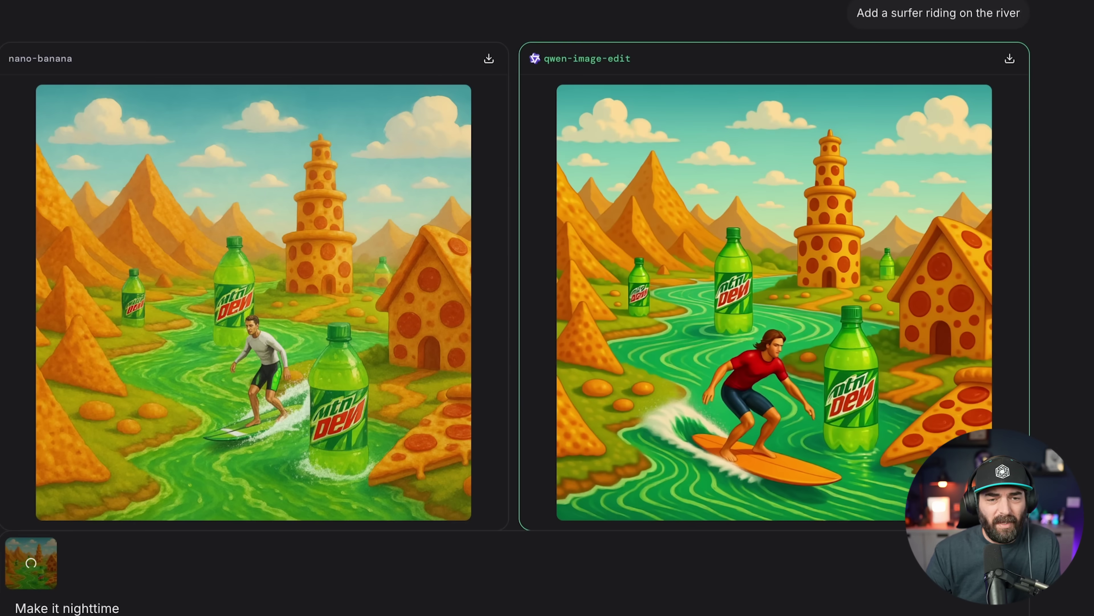
key(Return)
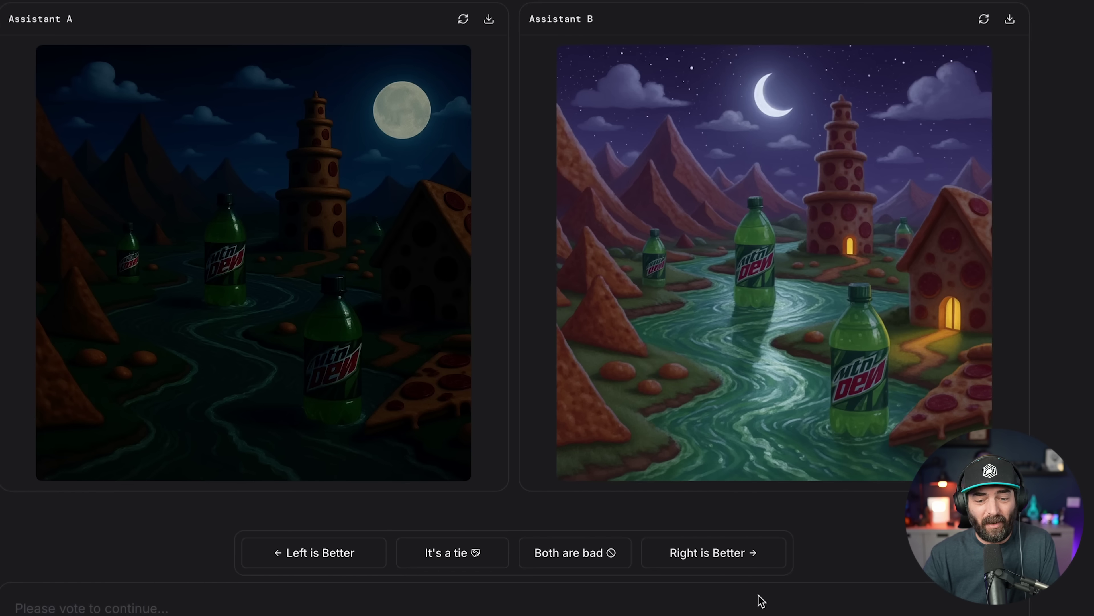
click(723, 556)
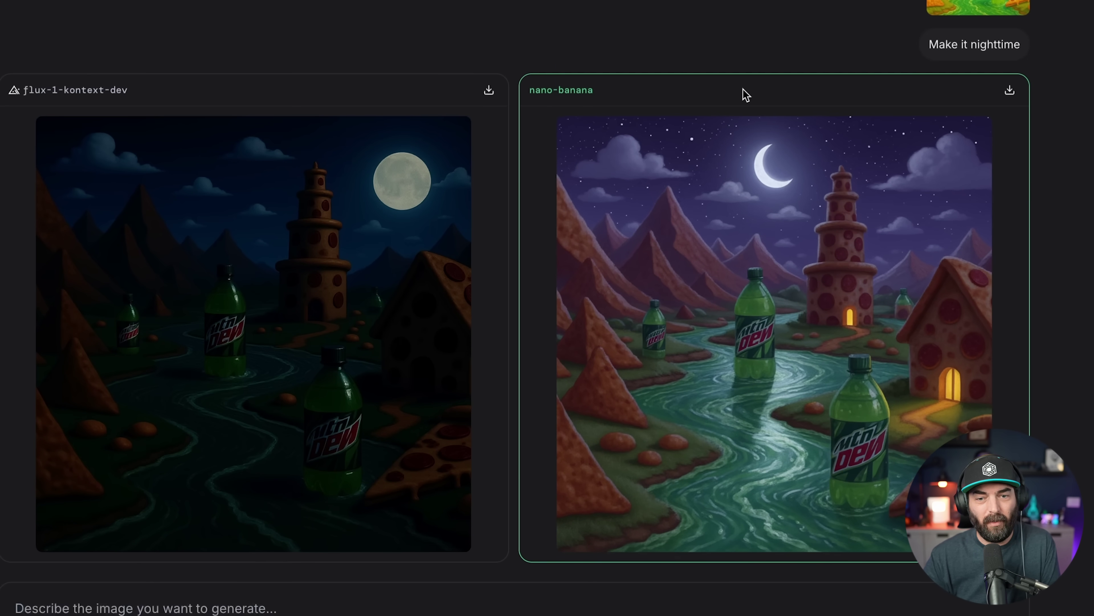
Review the surfer and nighttime result pairs and highlight the qwen-image-edit model name
scroll(893, 561, up, 10)
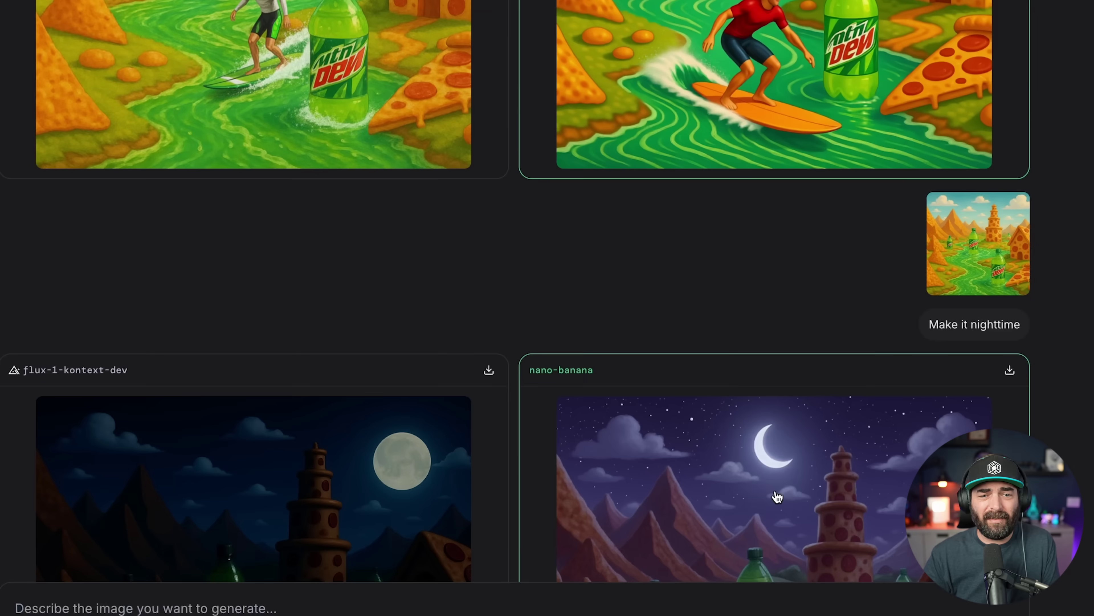
scroll(393, 371, up, 2)
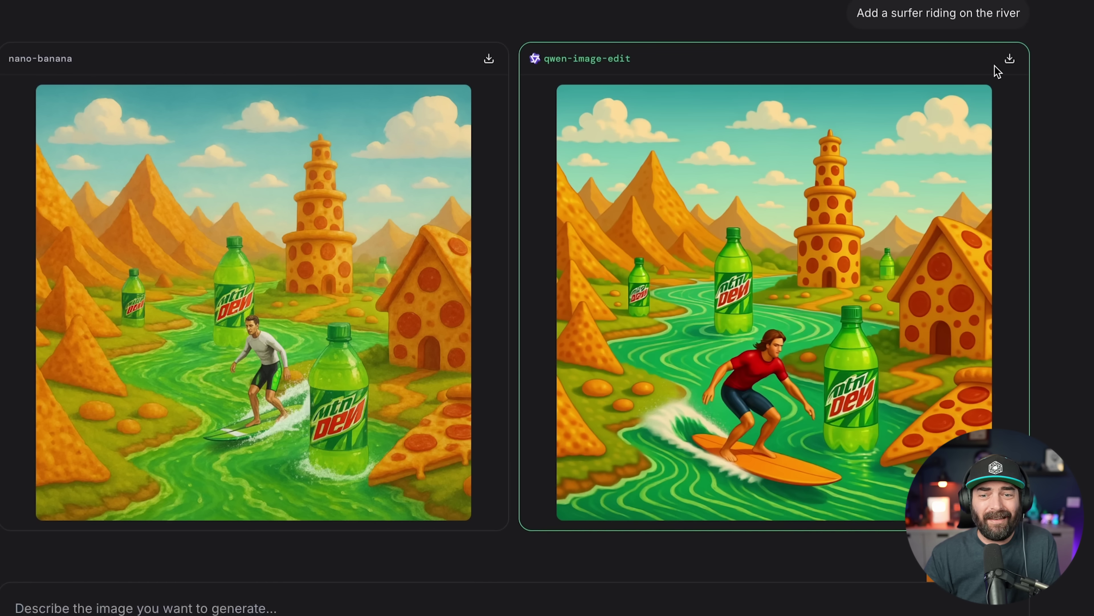
scroll(275, 447, down, 14)
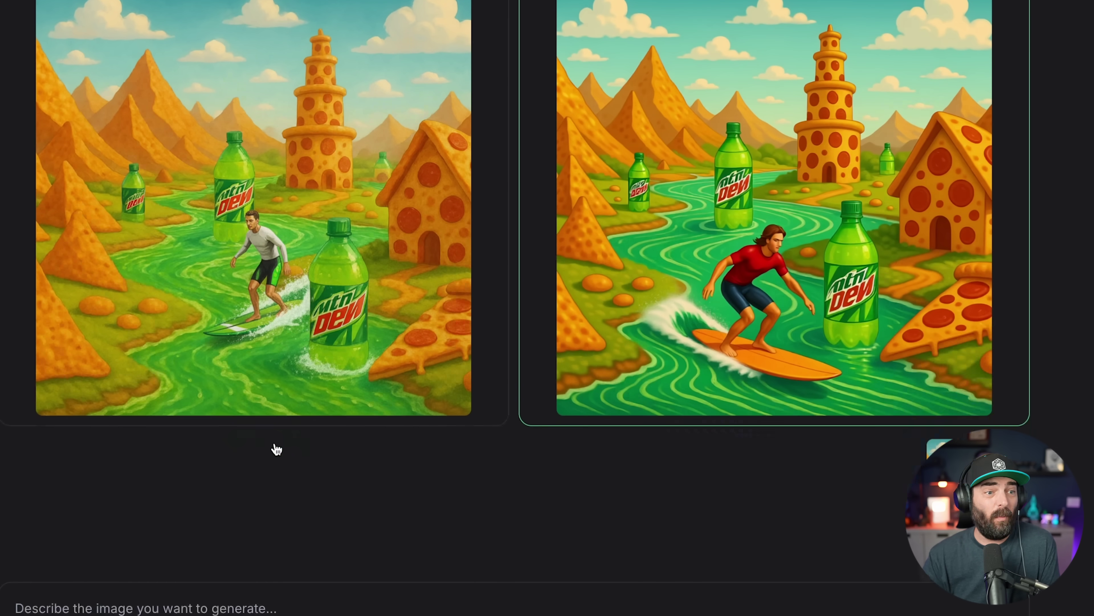
scroll(277, 450, down, 5)
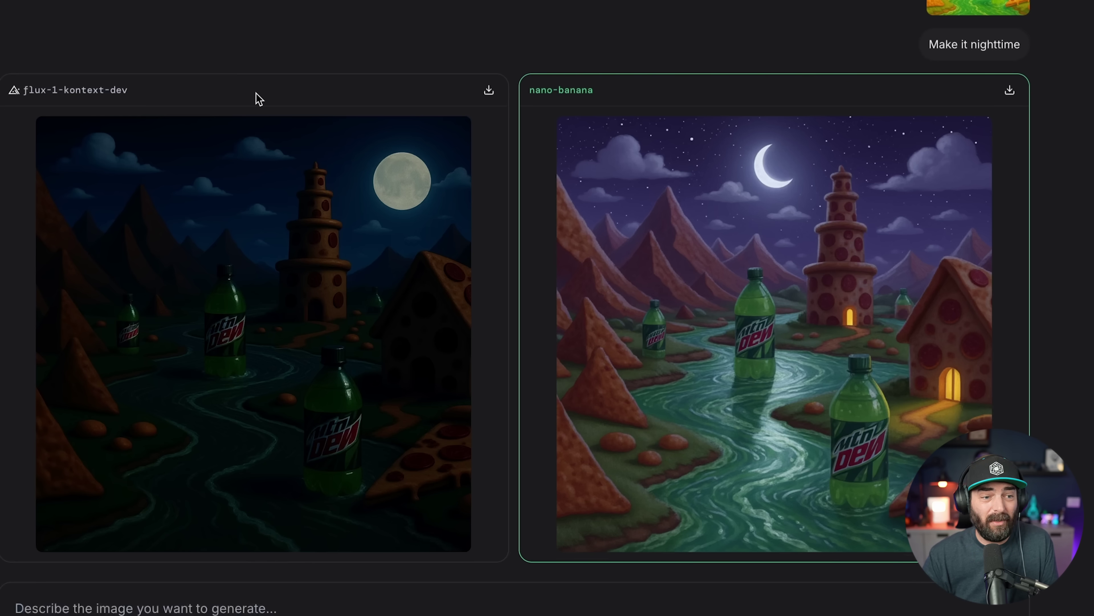
scroll(630, 164, up, 8)
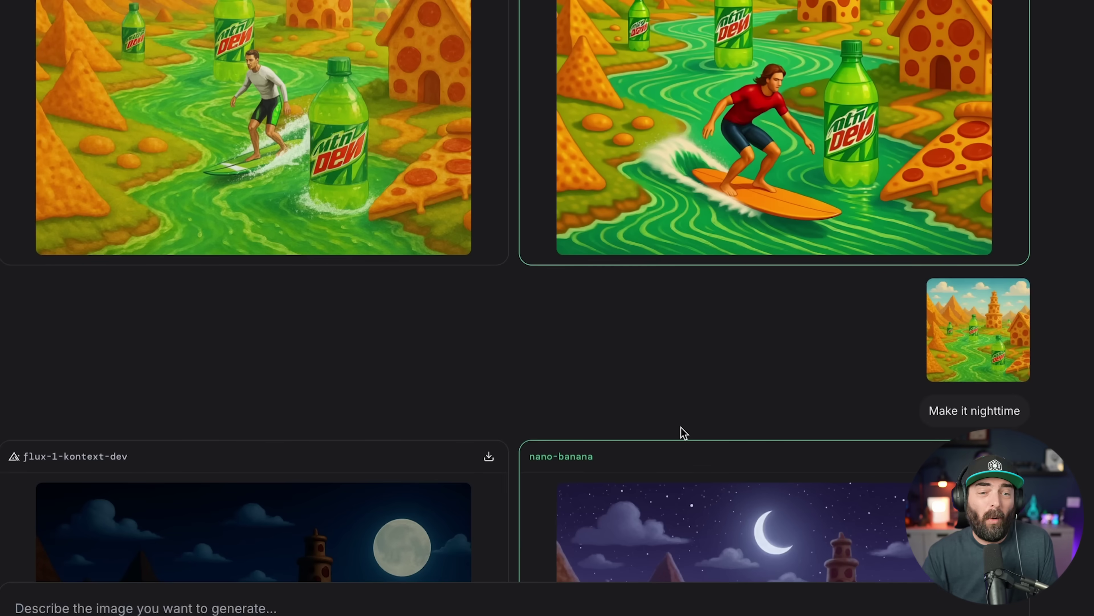
scroll(688, 451, up, 5)
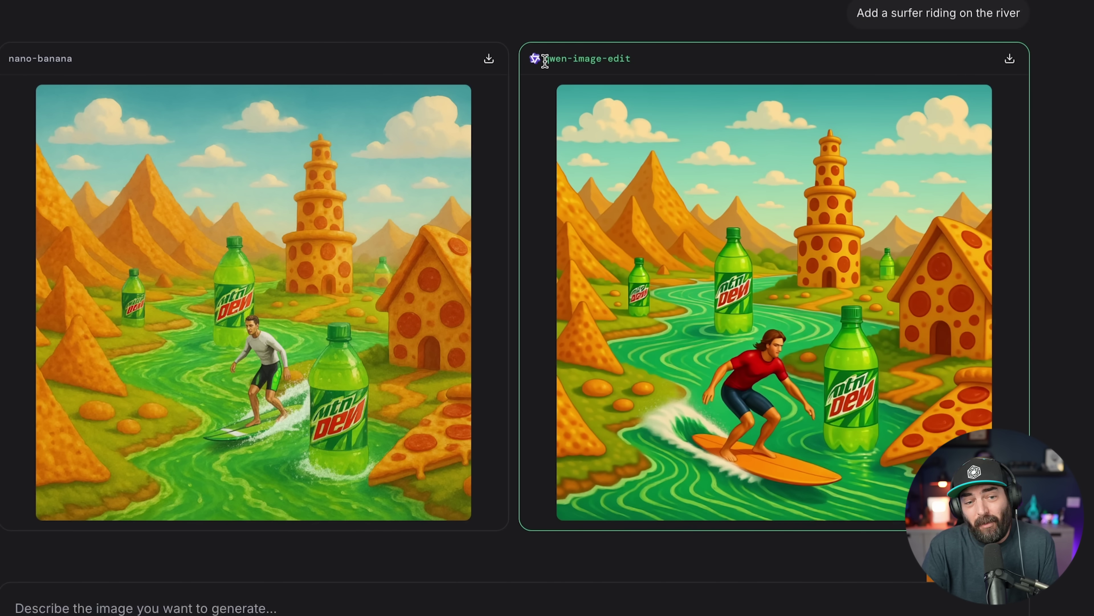
drag(545, 60, 666, 70)
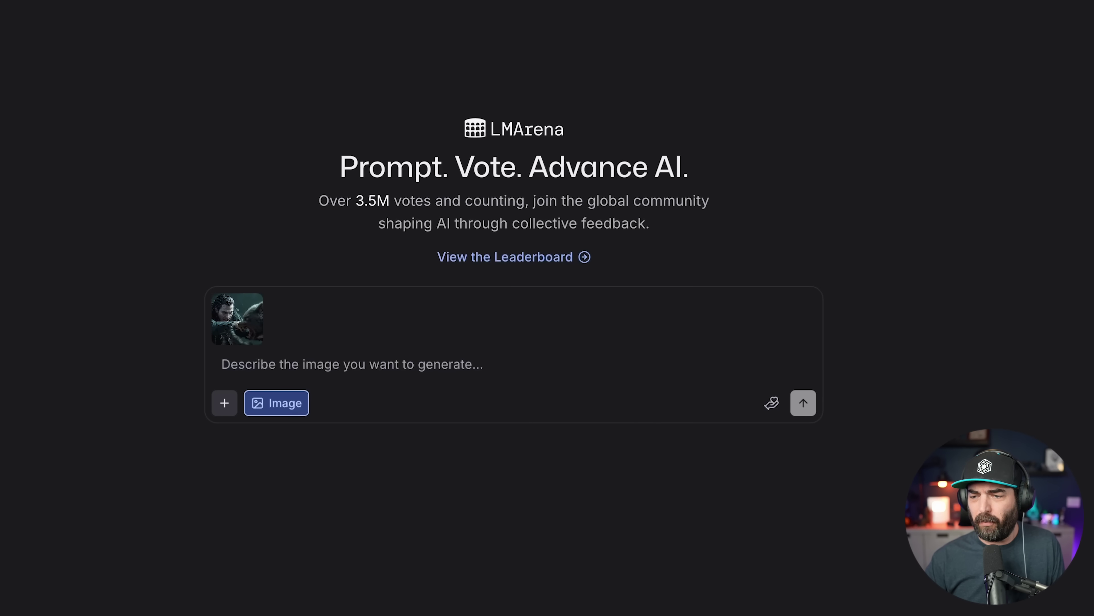
Attach the man's portrait and request 'Add the man in the plaid shirt standing behind the wolf and the vampire'
drag(1093, 318, 425, 366)
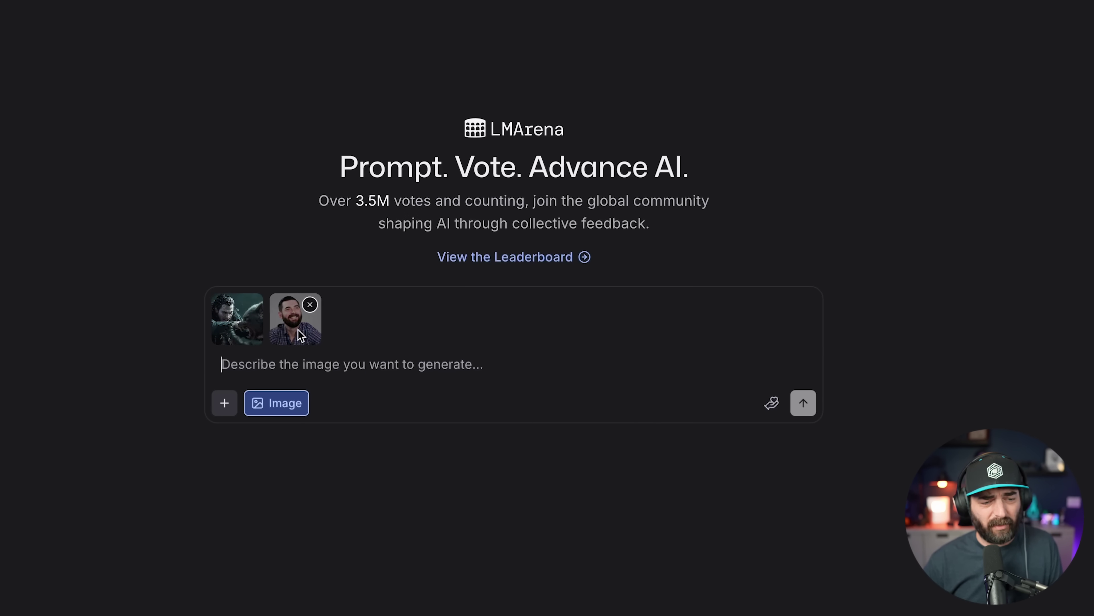
click(353, 356)
text(Add the man in the plaid shirt standing behind the wolf and the vampire)
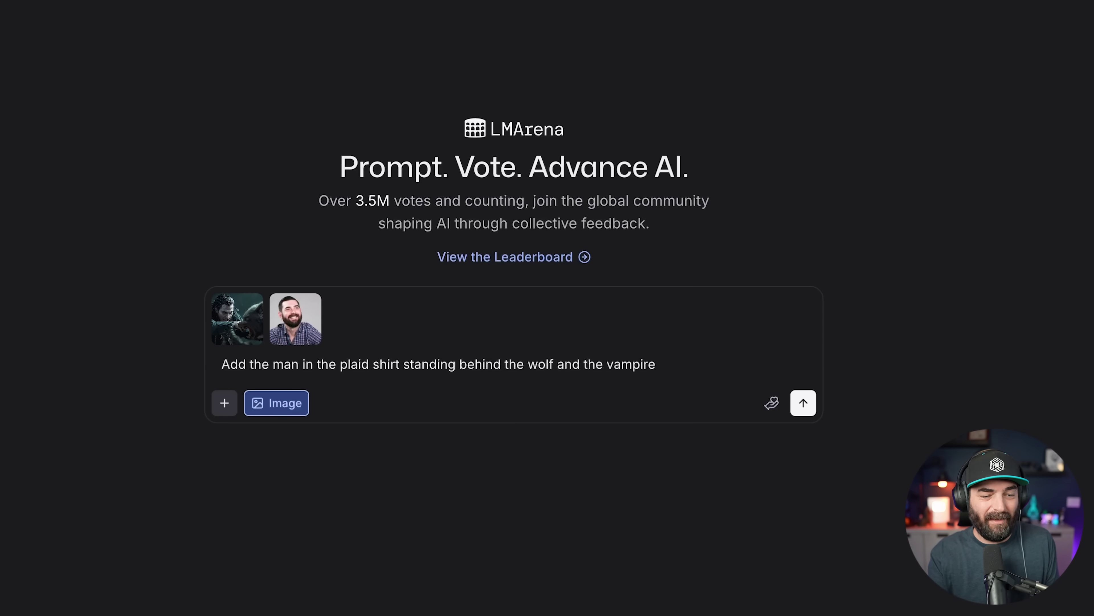
click(802, 411)
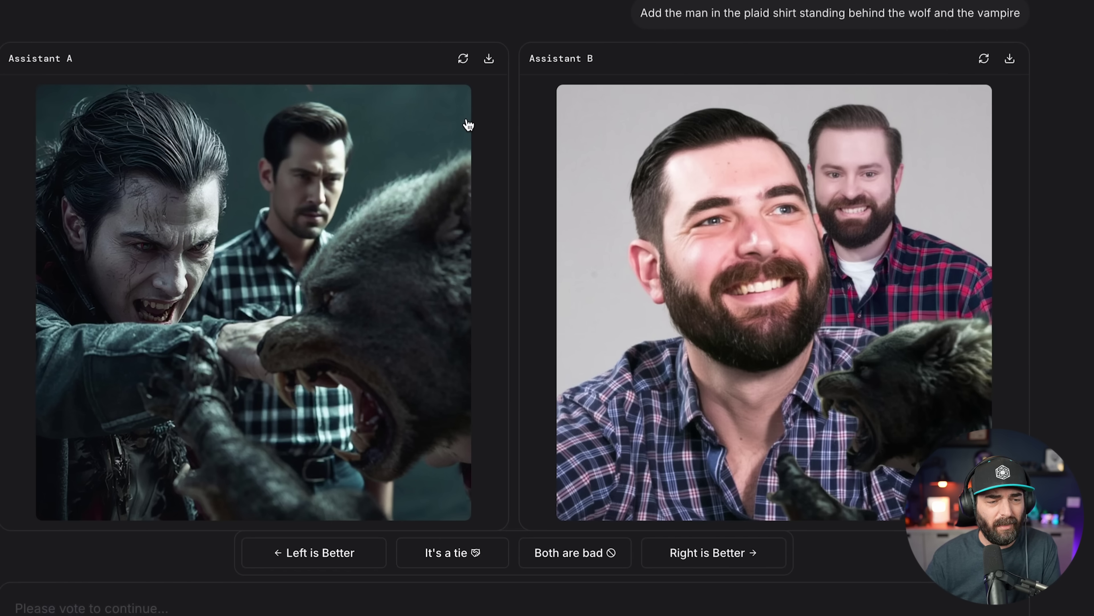
Vote Left is Better, revealing seededit-3.0 vs gemini-2.0-flash, then return to the nighttime pair
click(315, 564)
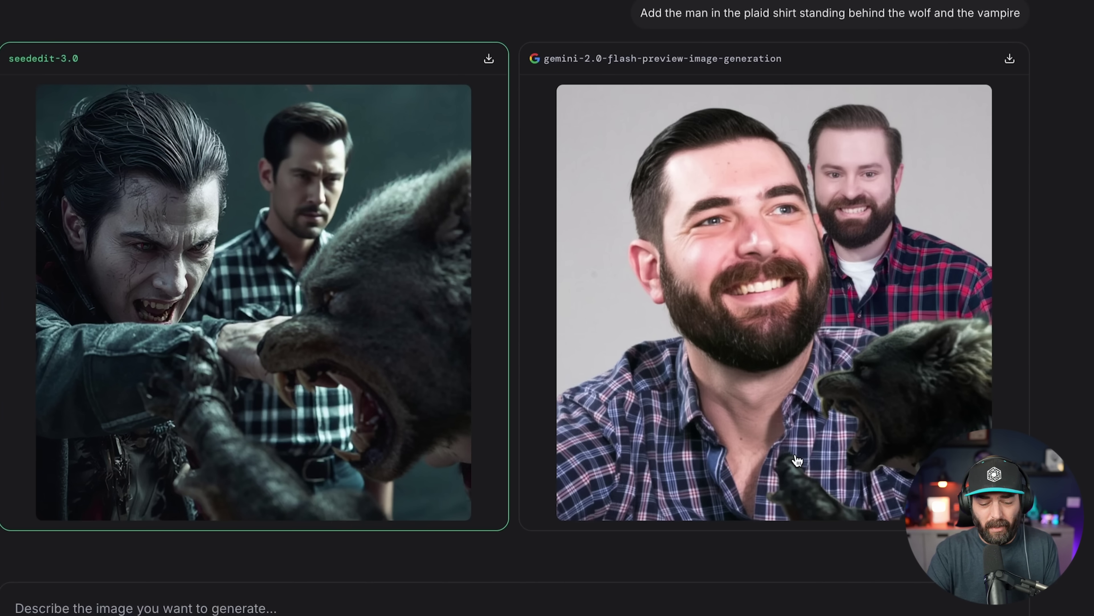
scroll(931, 319, down, 15)
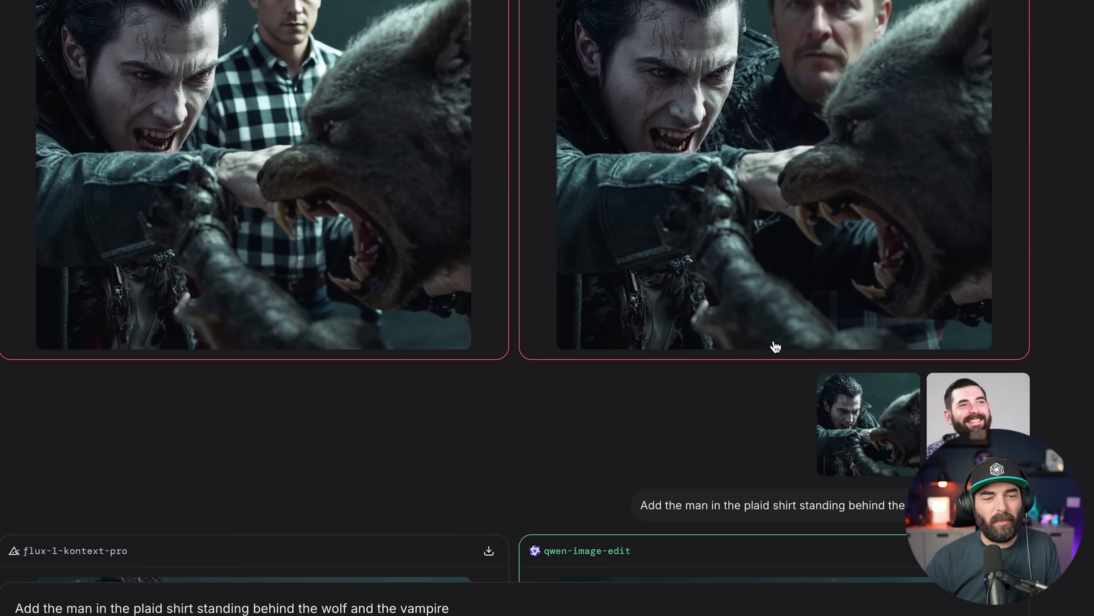
scroll(606, 339, down, 5)
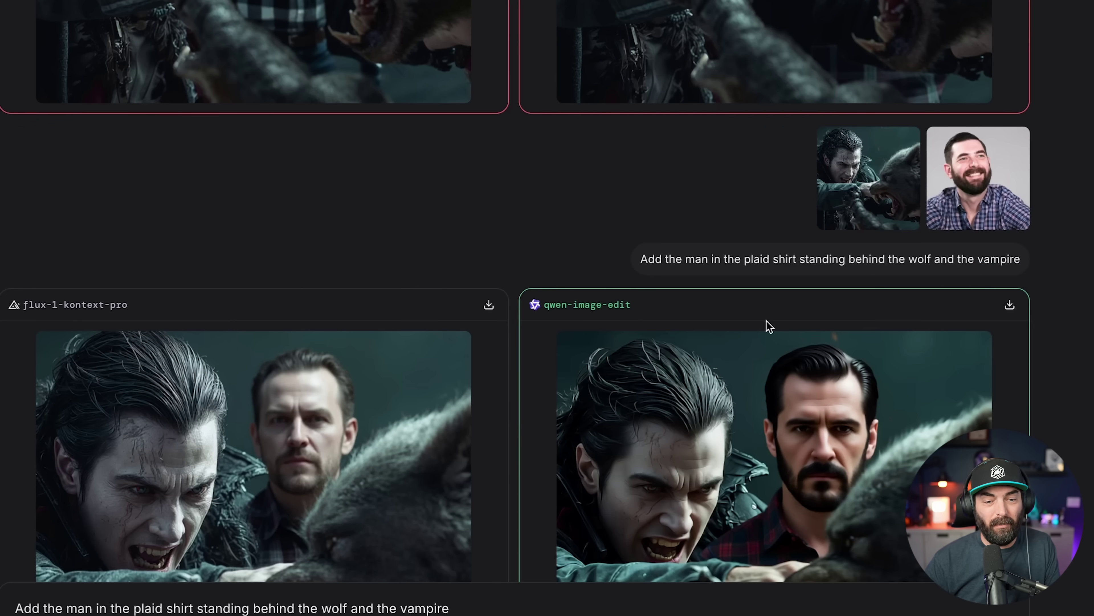
scroll(392, 413, down, 5)
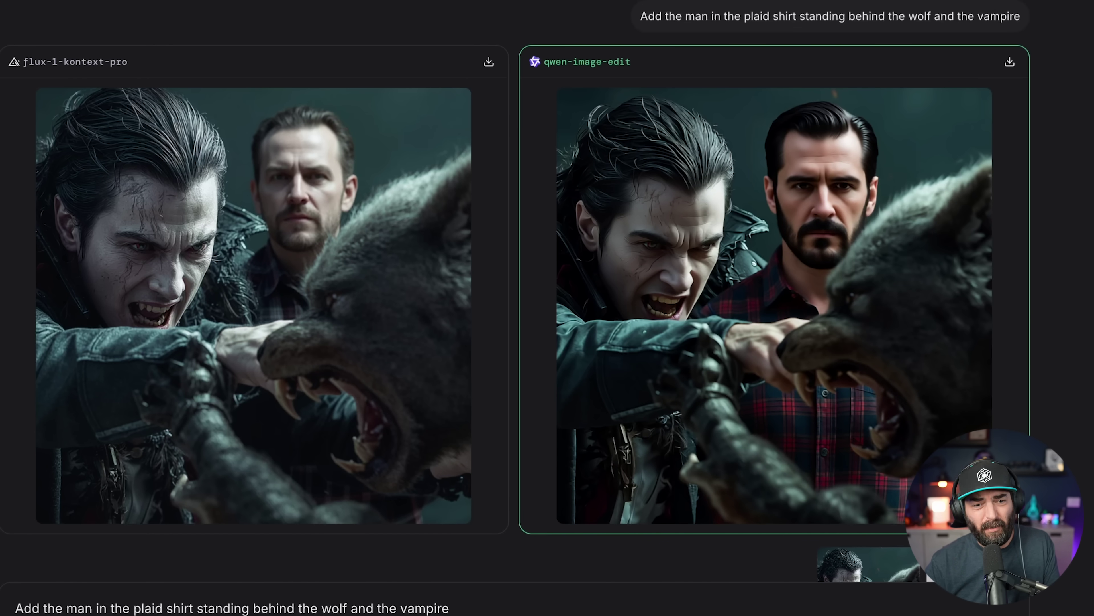
scroll(403, 220, down, 15)
scroll(404, 220, down, 15)
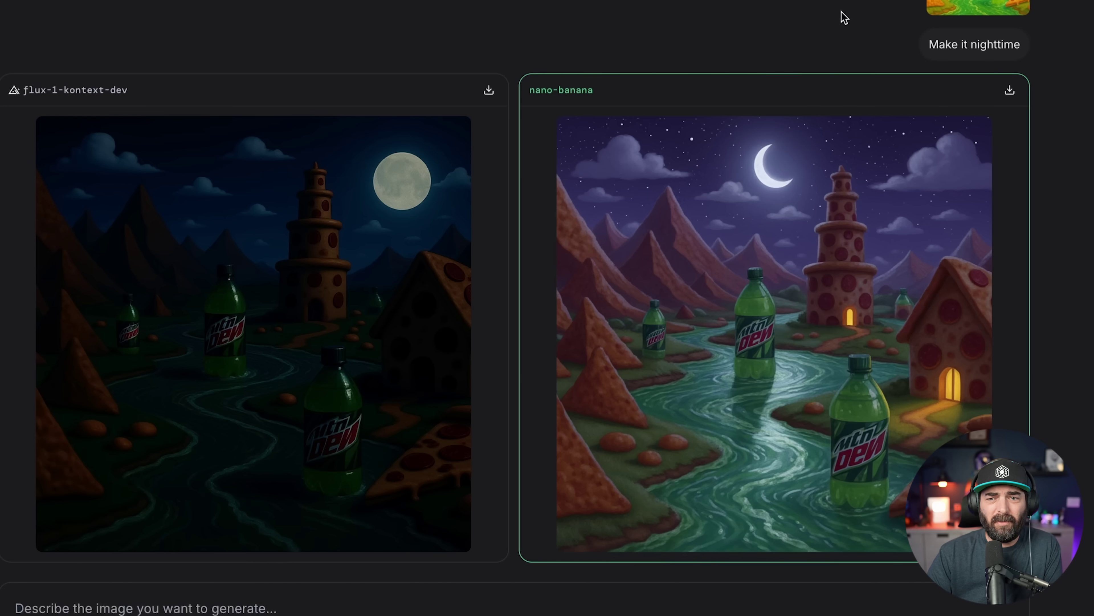
Copy the daytime river scene image and paste it into the prompt box
right_click(960, 8)
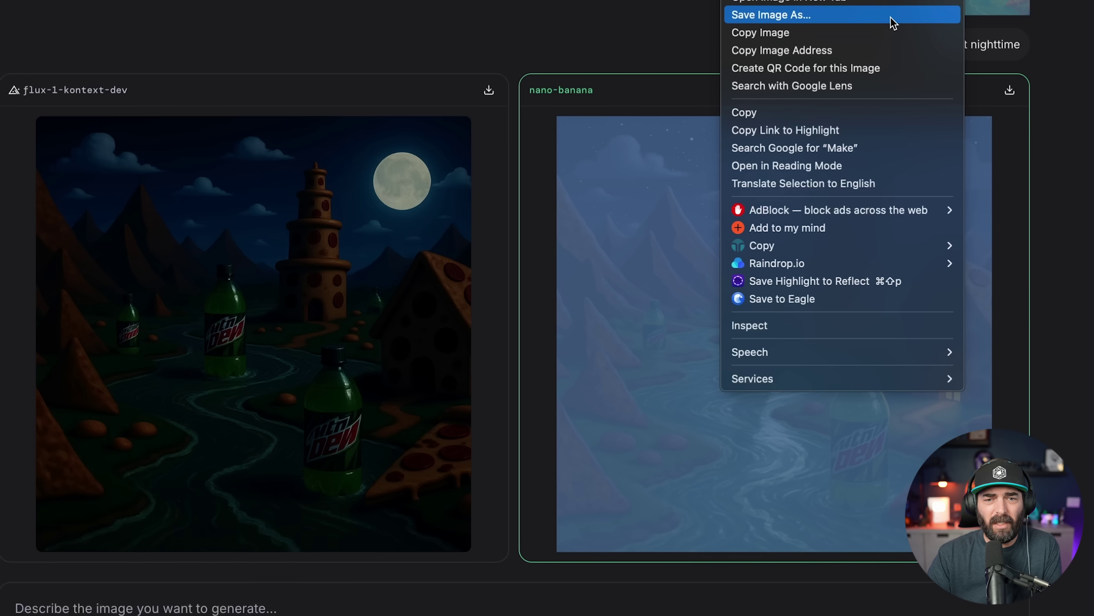
click(859, 37)
right_click(223, 613)
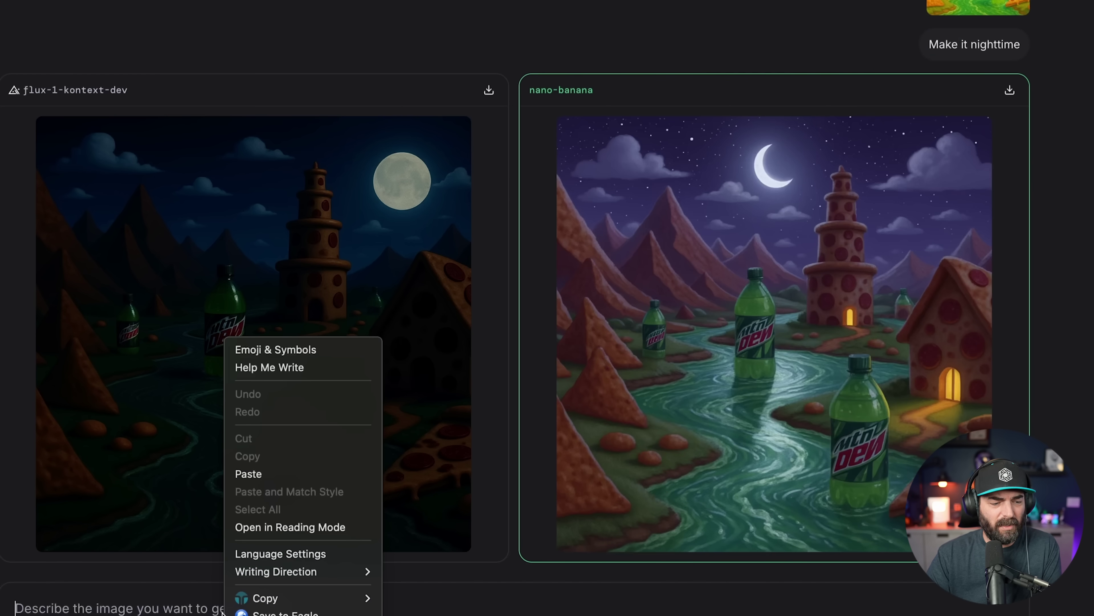
click(259, 473)
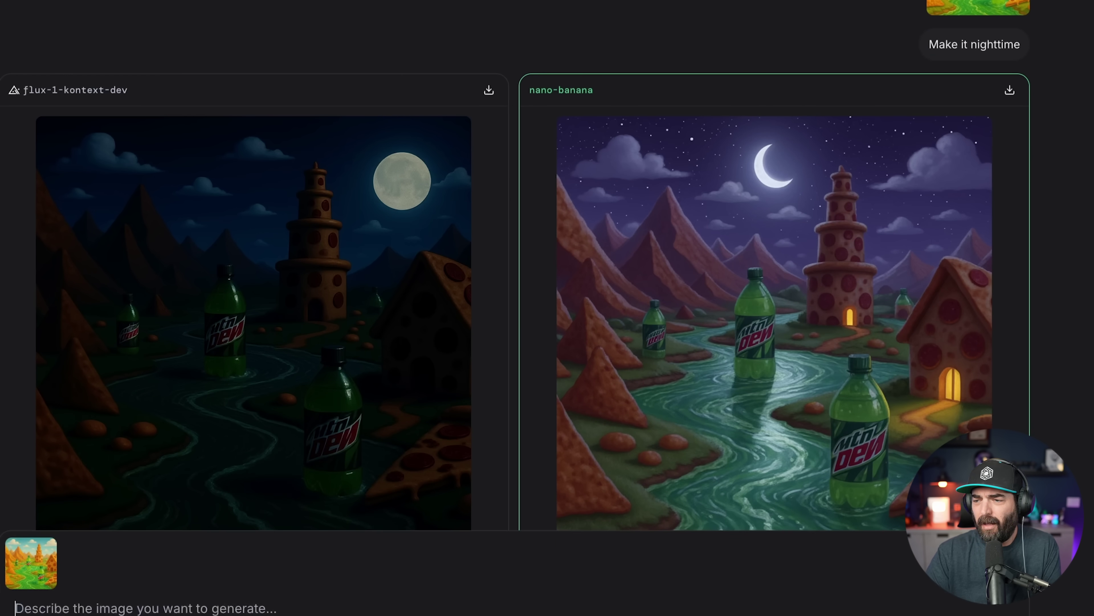
Attach the man's portrait and type 'Make a YouTube Thumbnail about the "Mountain Dew River"'
drag(1090, 491, 573, 605)
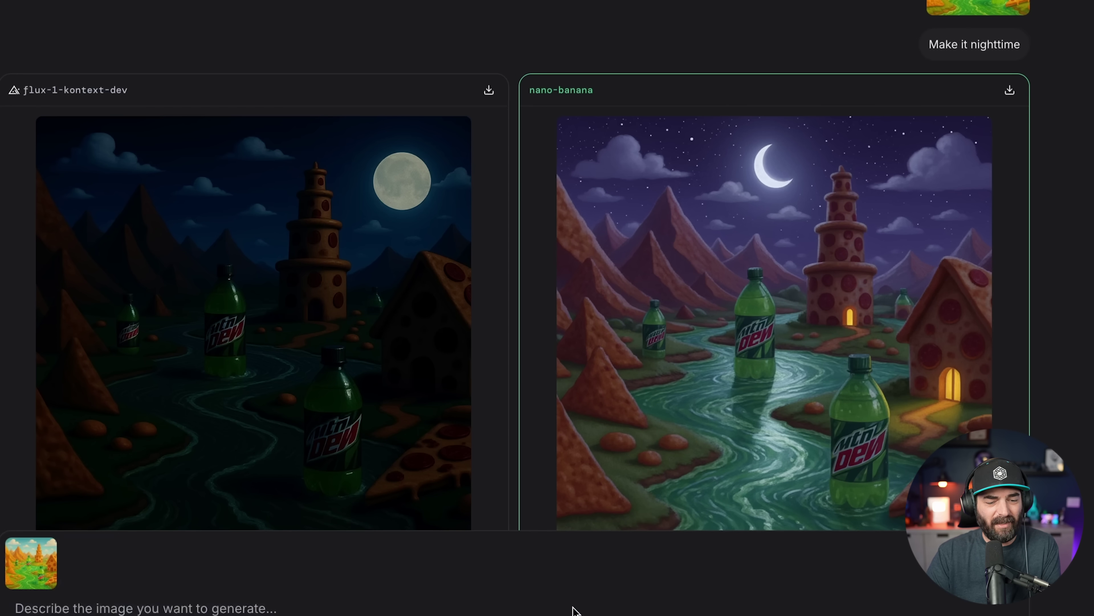
text(Make a )
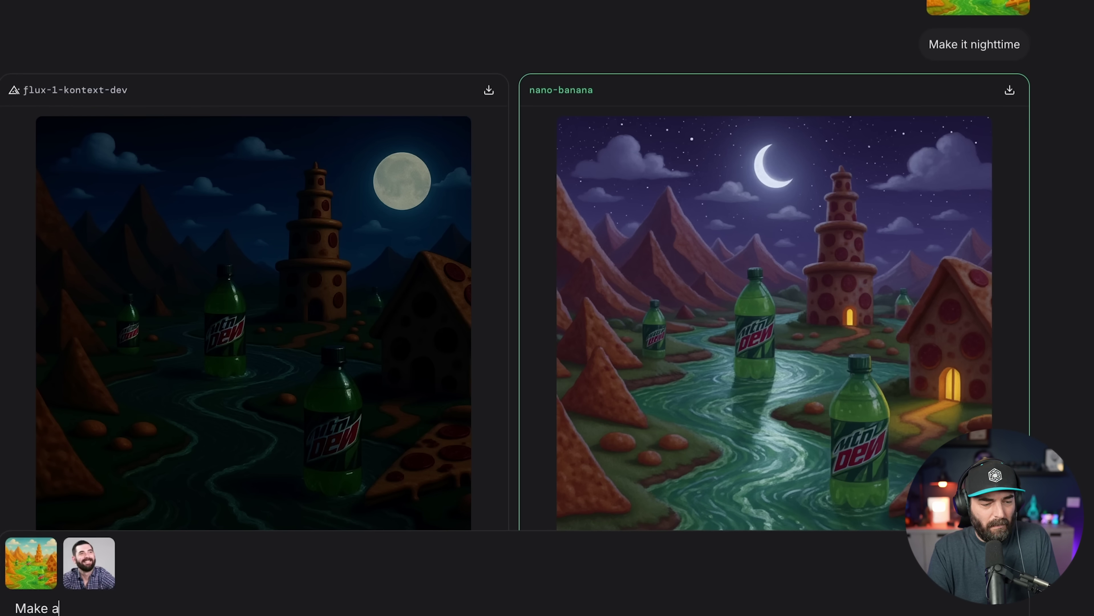
text(YouTube Thum)
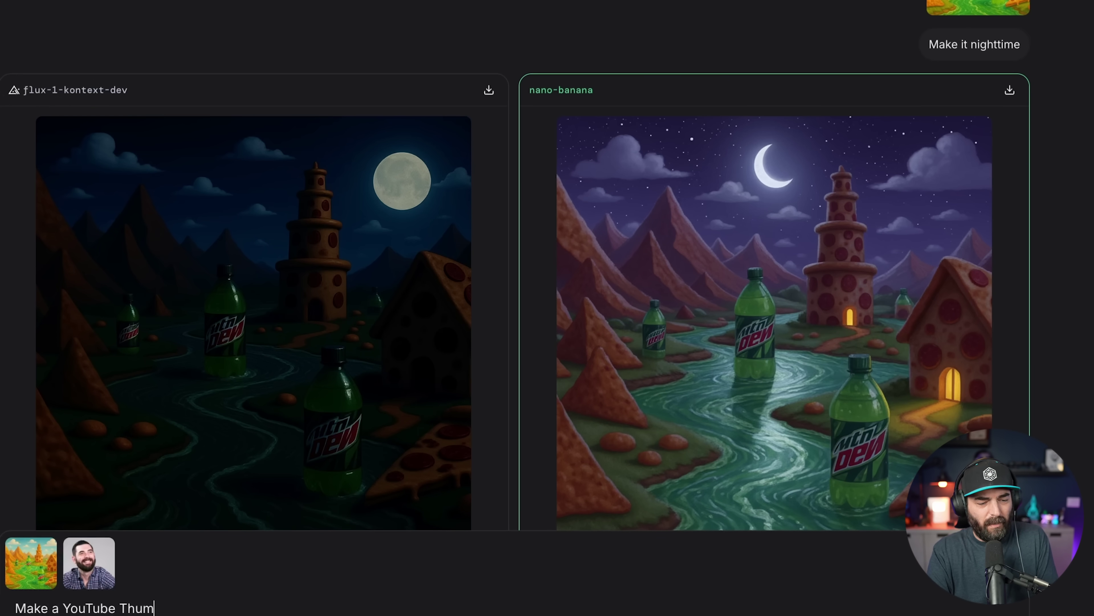
text(bnail about the "Mountain )
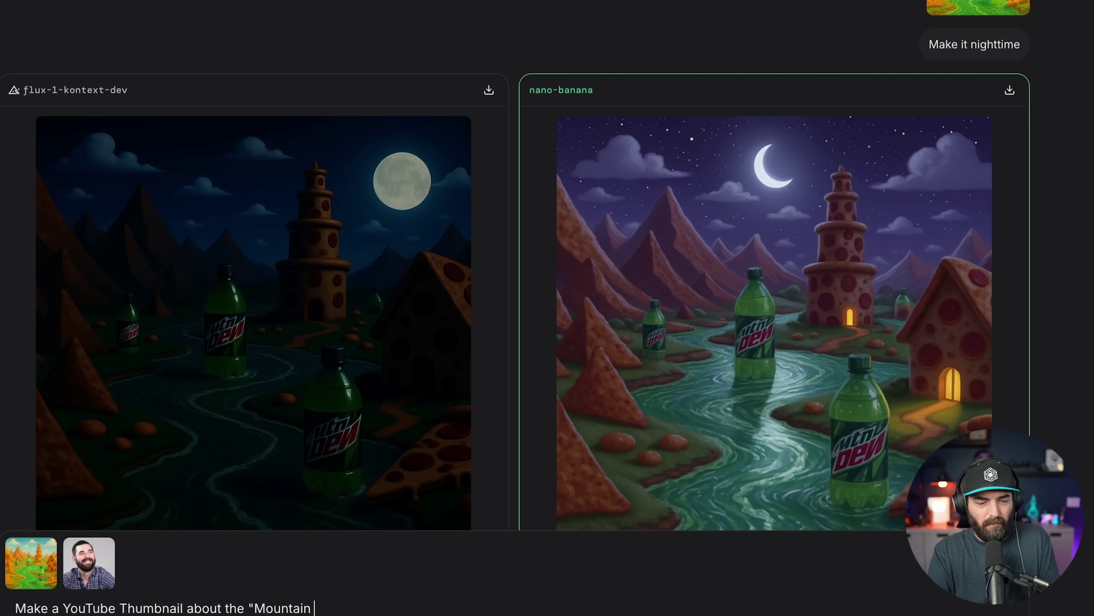
text(Dew River")
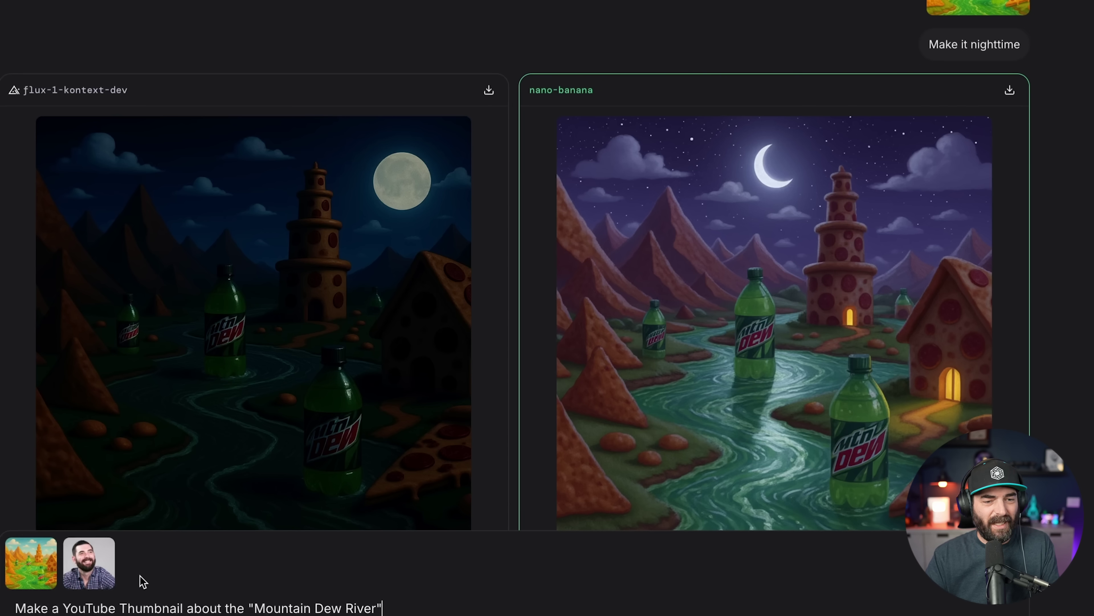
scroll(196, 396, down, 1)
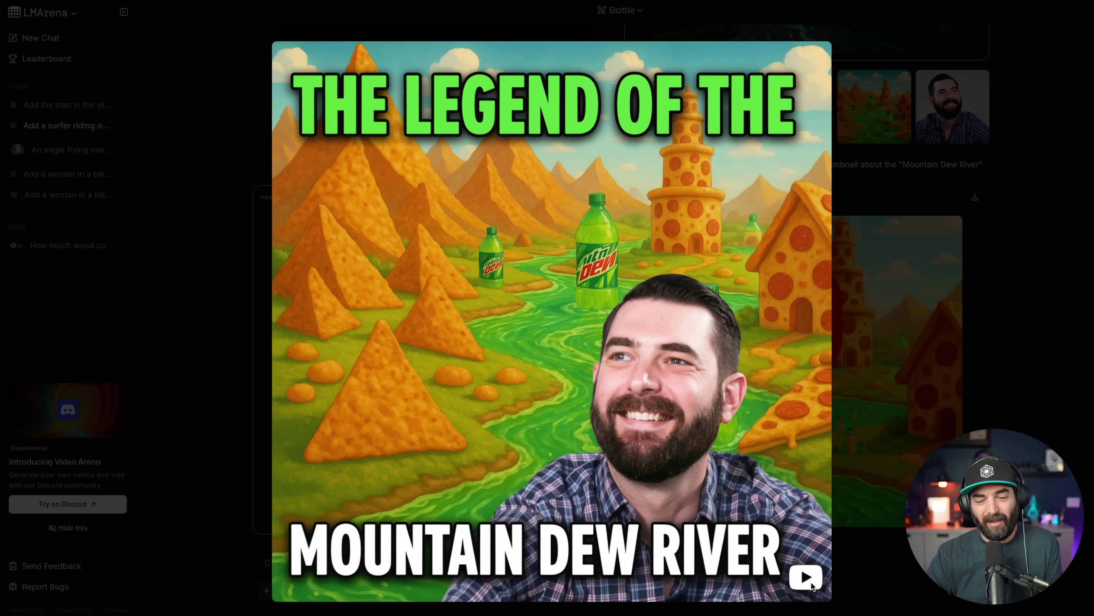
Close the enlarged nano-banana thumbnail and enlarge the Gemini YouTube-logo thumbnail
key(Escape)
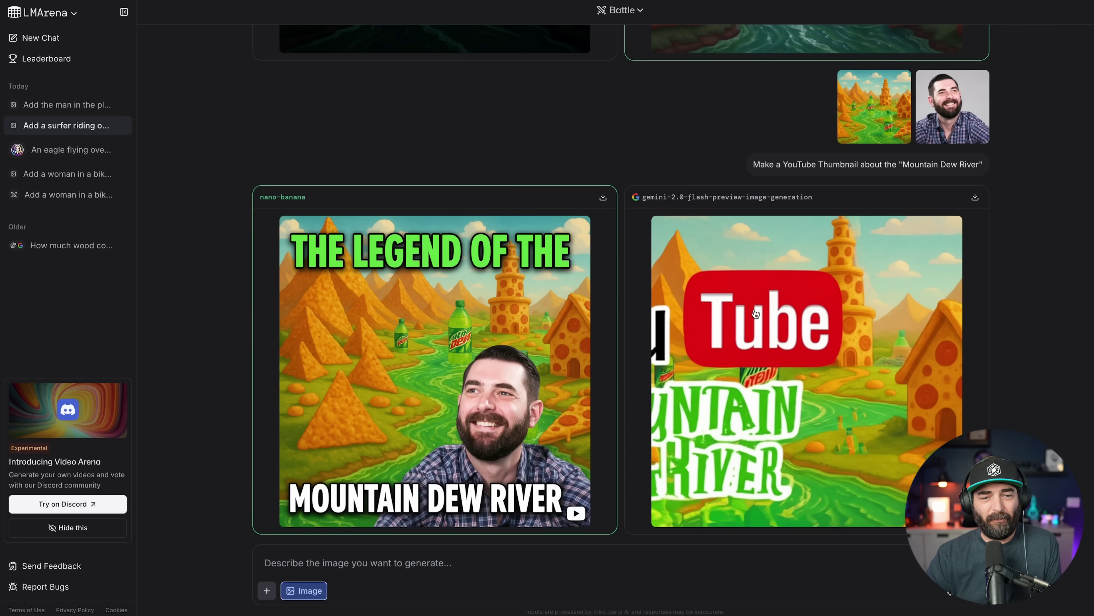
click(771, 316)
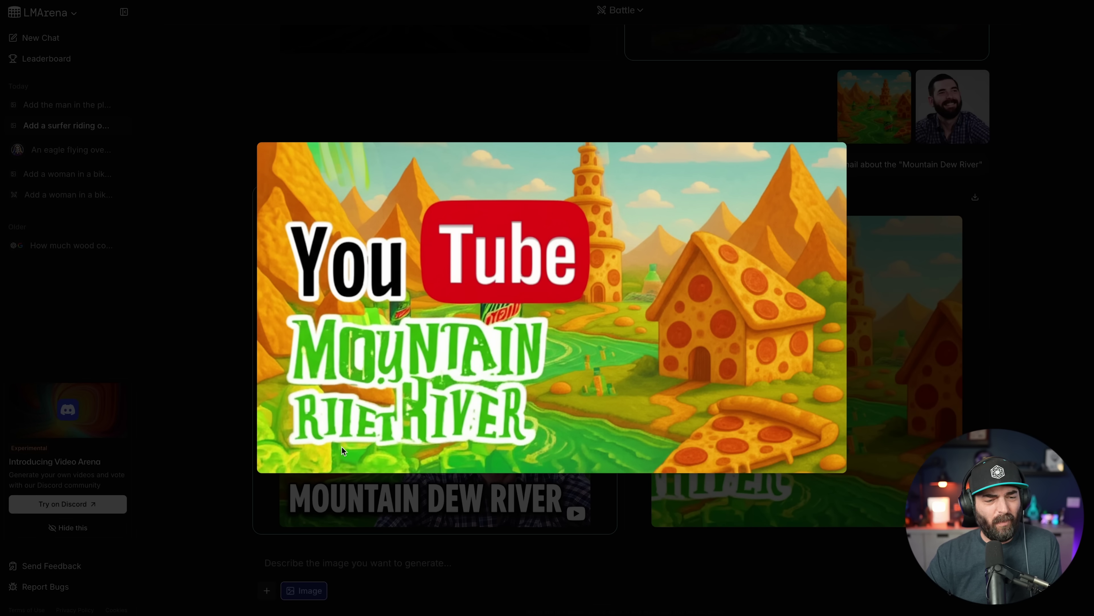